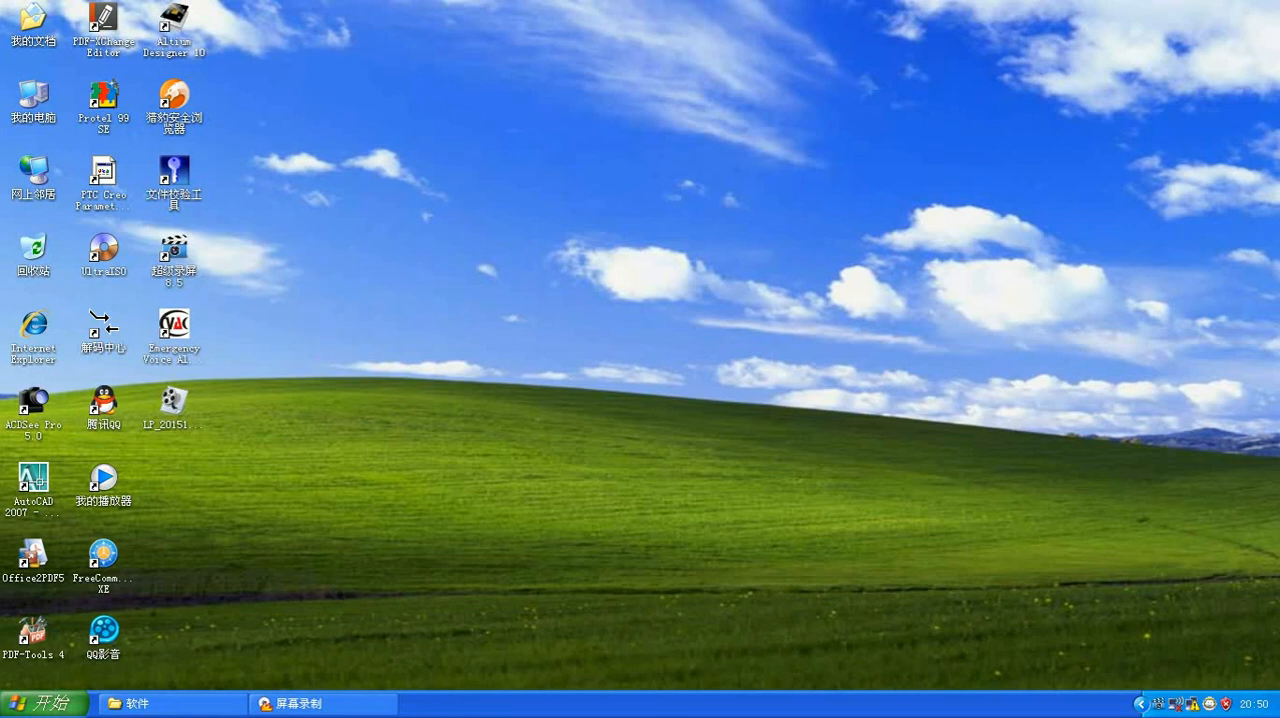
Step: Move the Emergency Voice Alarm System V3.0 shortcut to the middle of the desktop and launch the program
left_click_drag(188, 351, 610, 275)
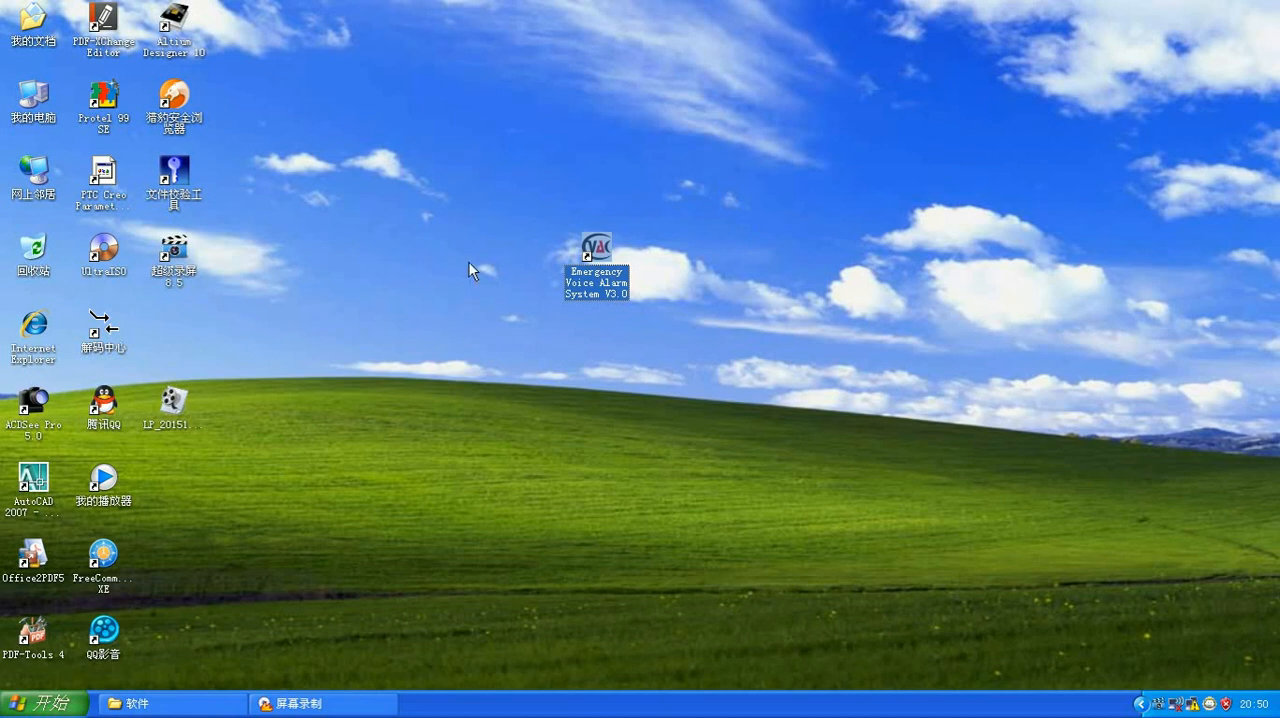
left_click(705, 241)
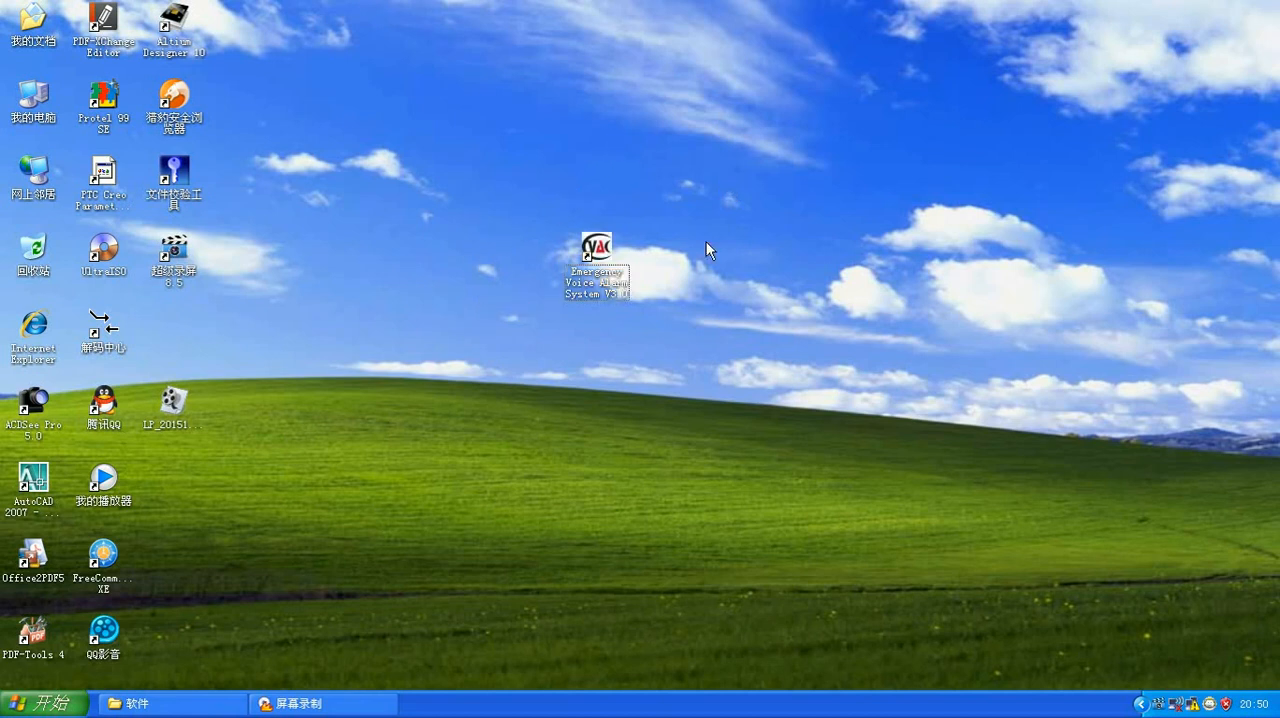
left_click(598, 250)
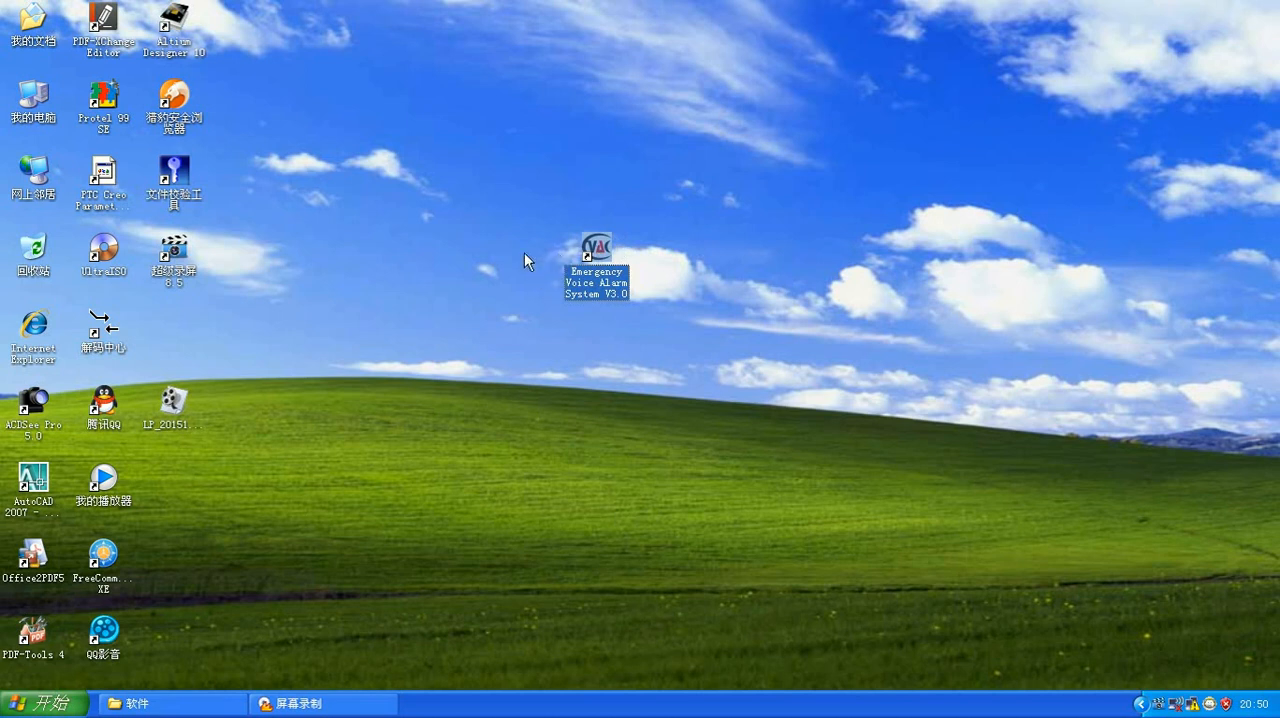
double_click(610, 255)
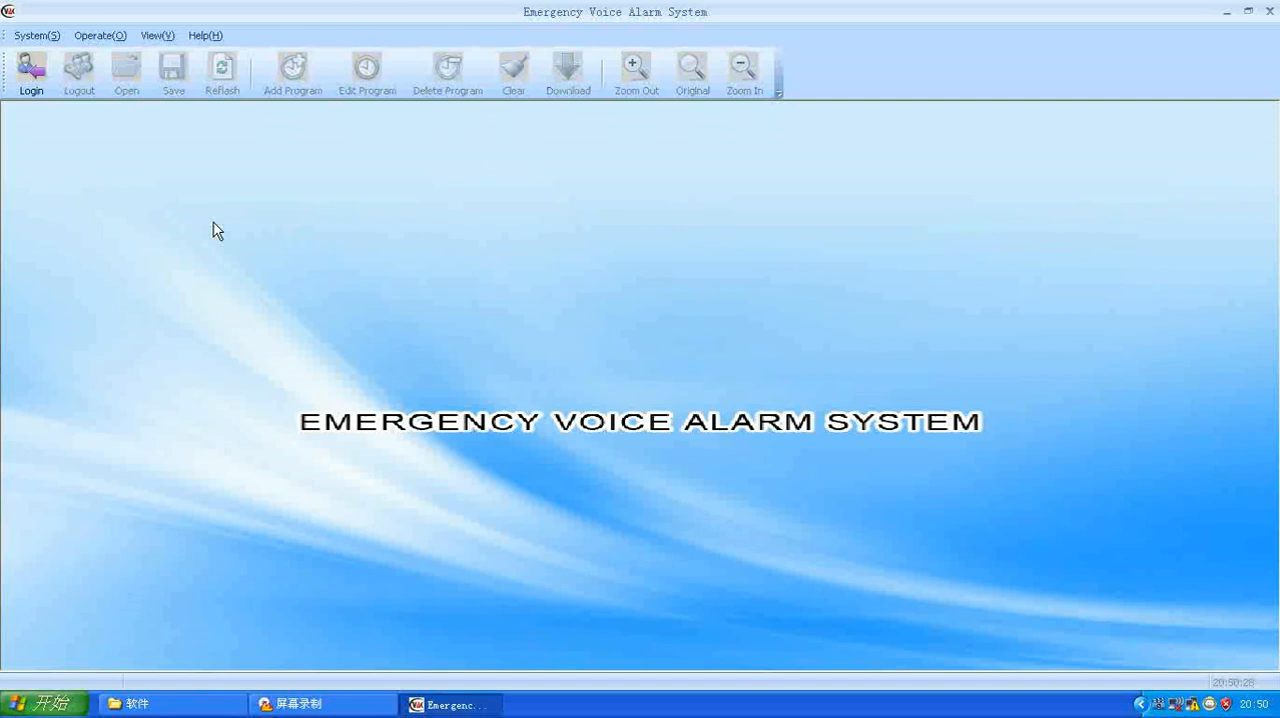
Step: Log in to the Emergency Voice Alarm System with the user name admin
left_click(31, 78)
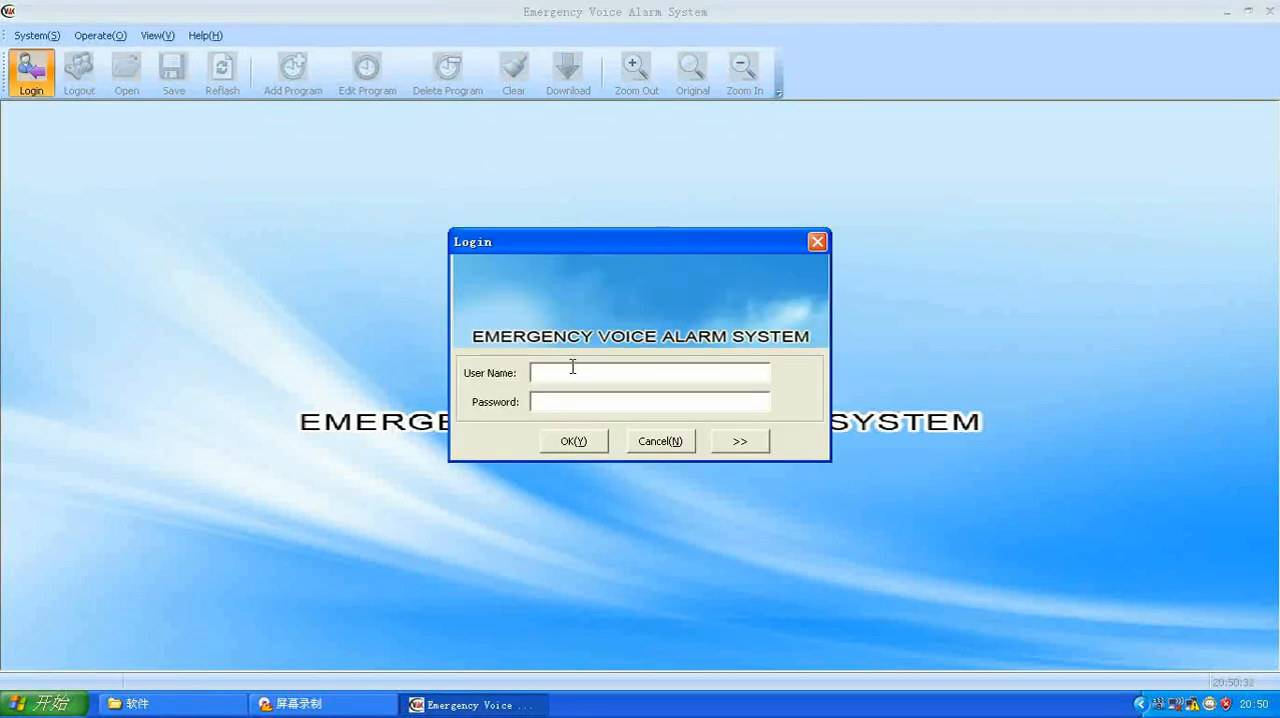
type("admin")
left_click(573, 444)
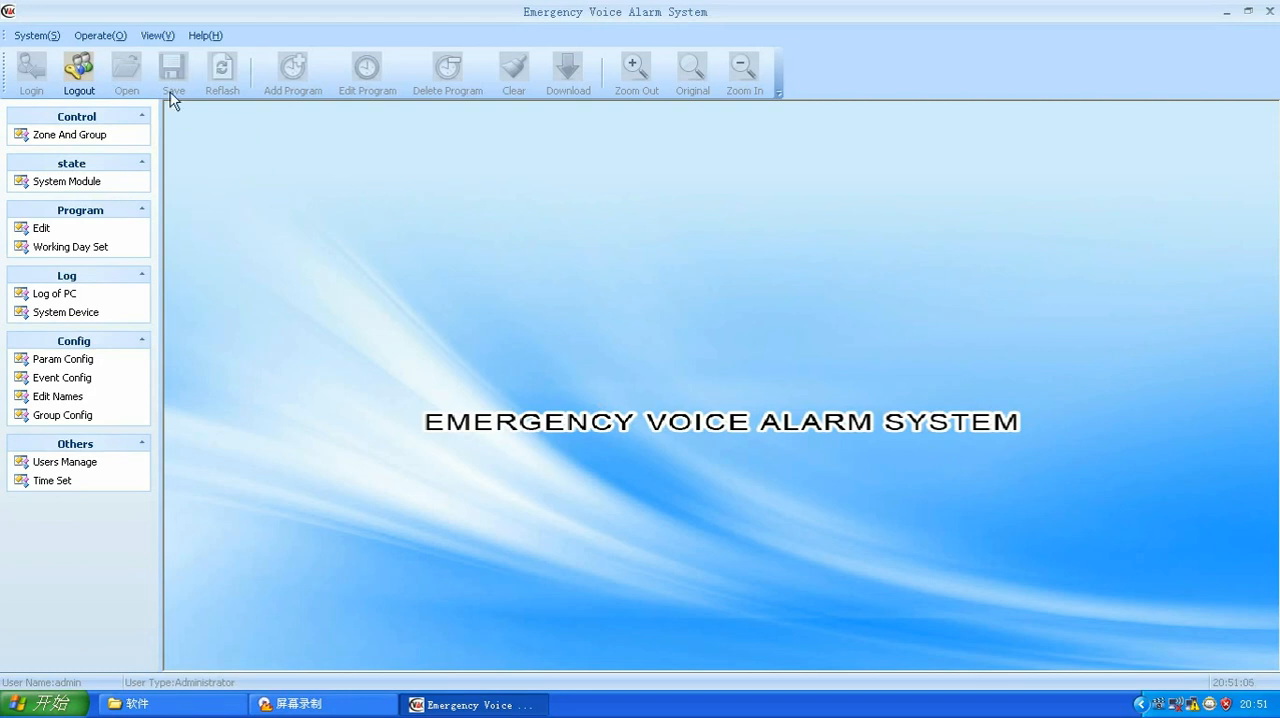
Step: Refresh the host list in the device location settings, select host 01, and close the Area Set window
left_click(112, 40)
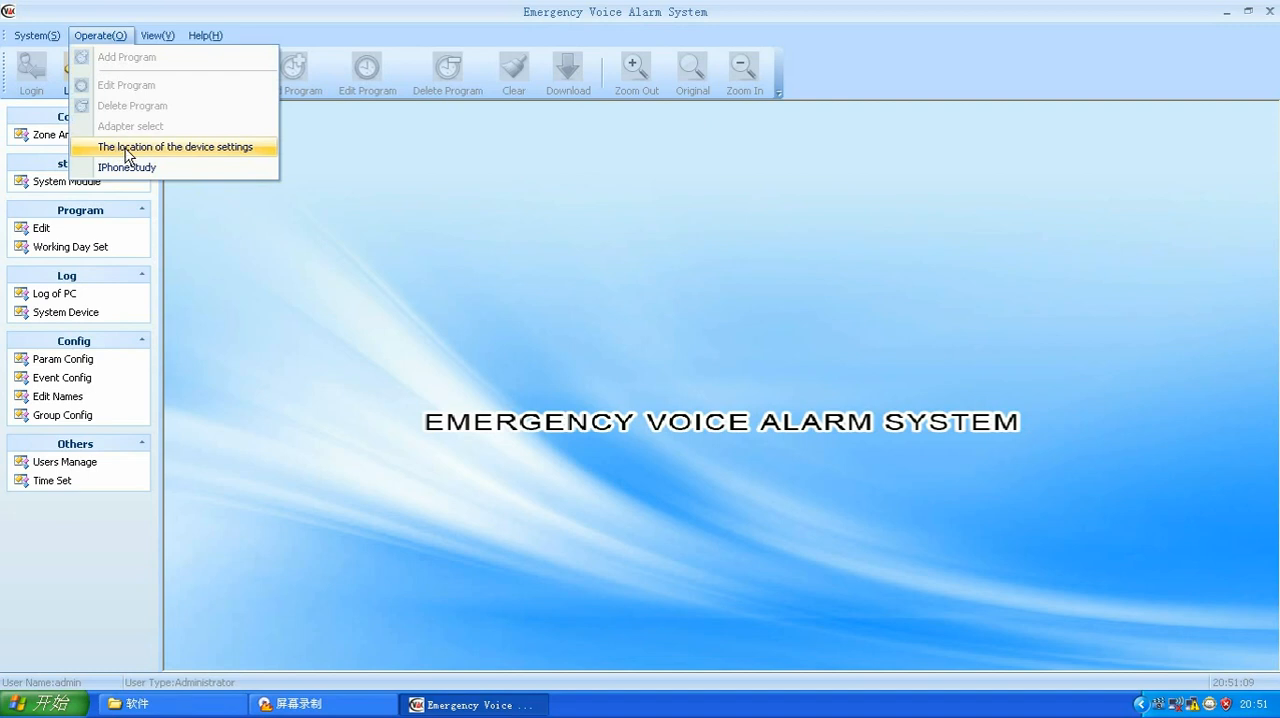
left_click(185, 150)
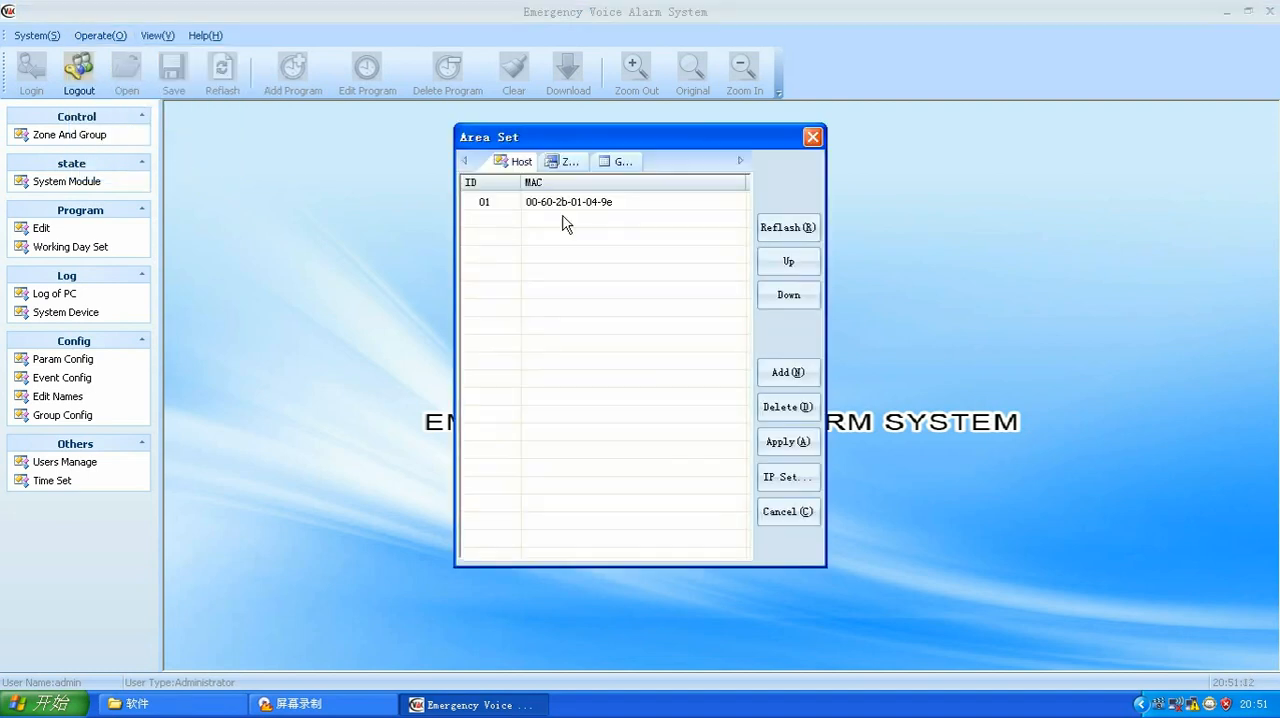
left_click(786, 226)
left_click(550, 204)
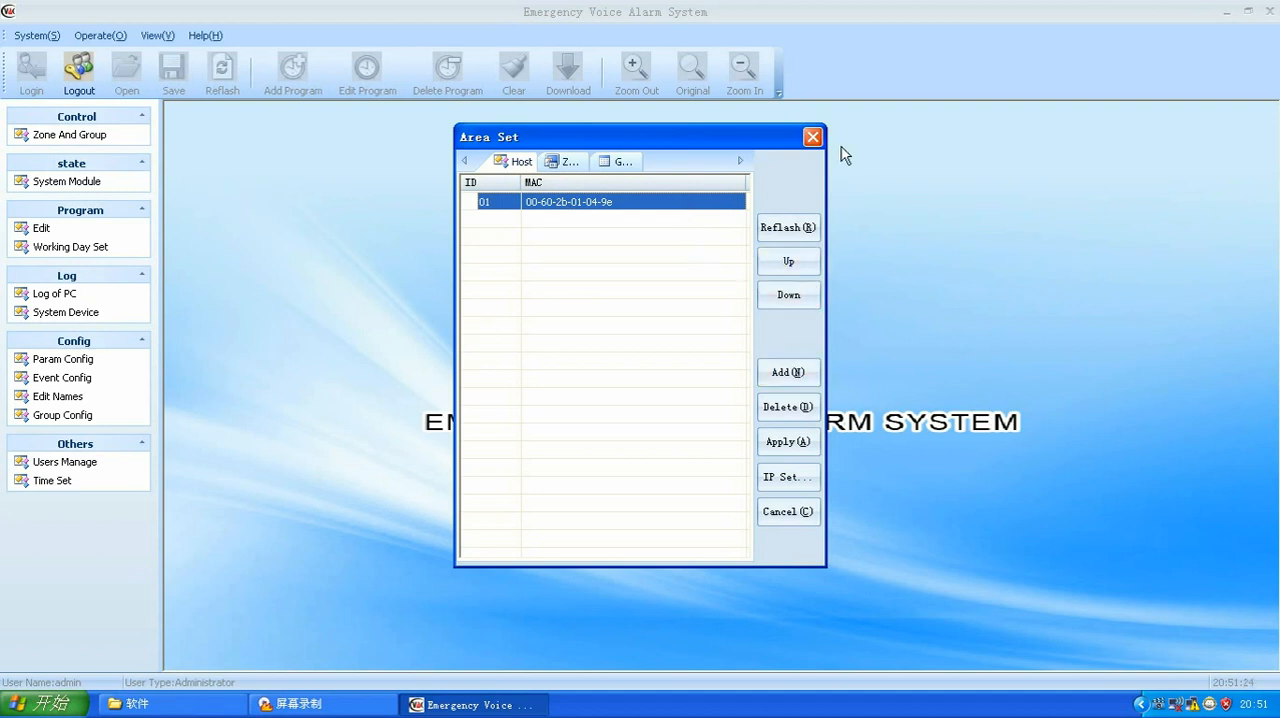
left_click(813, 137)
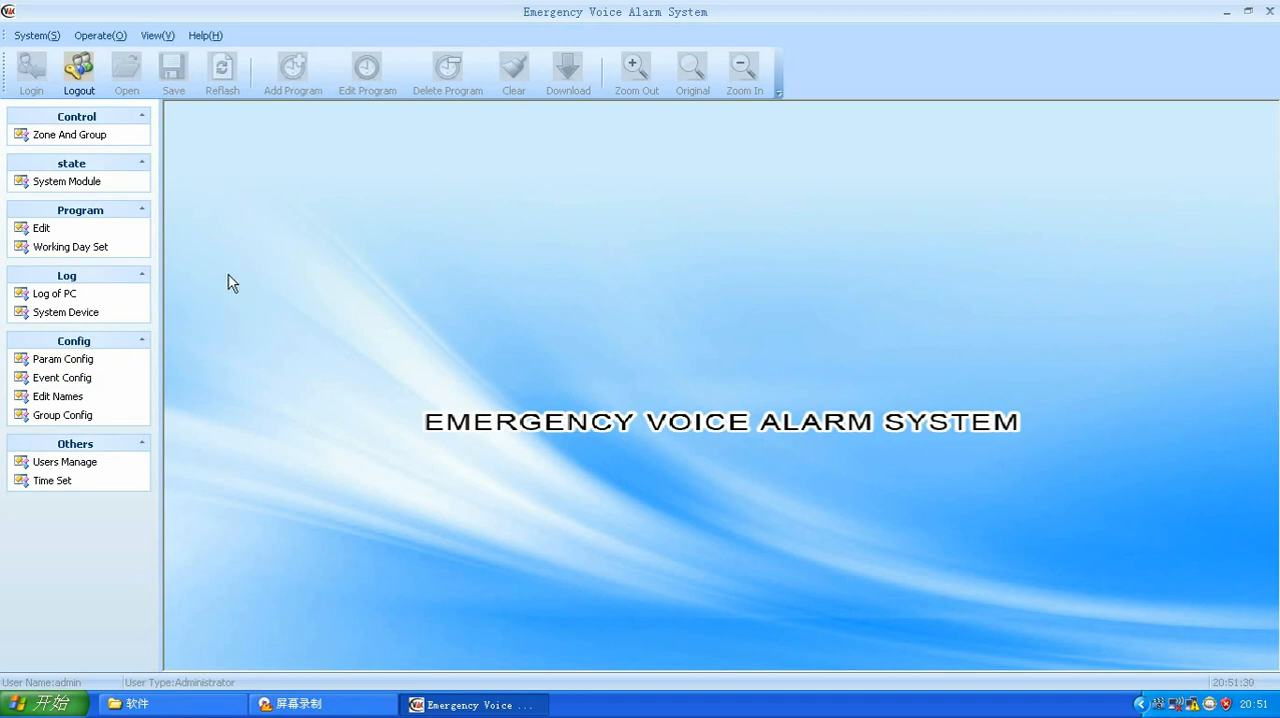
Step: Open the module parameter configuration and review the global configuration, including the audio priority allocation
left_click(64, 362)
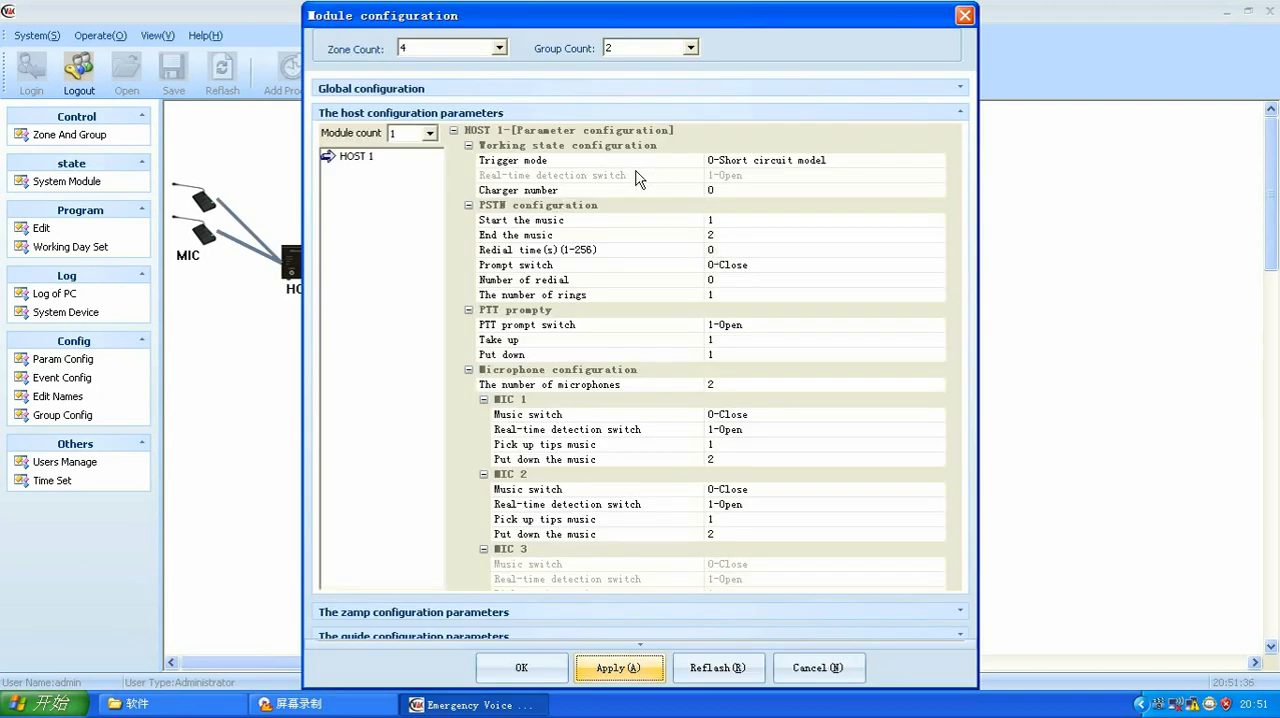
left_click(424, 112)
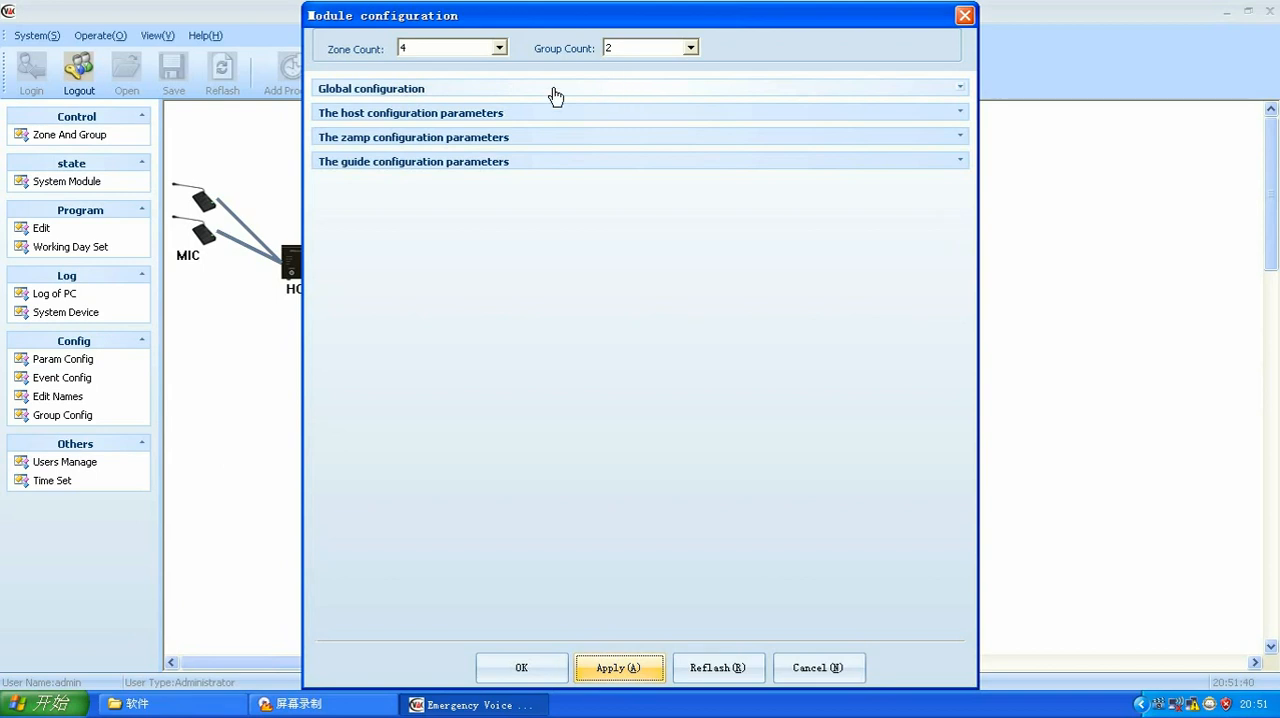
left_click(400, 92)
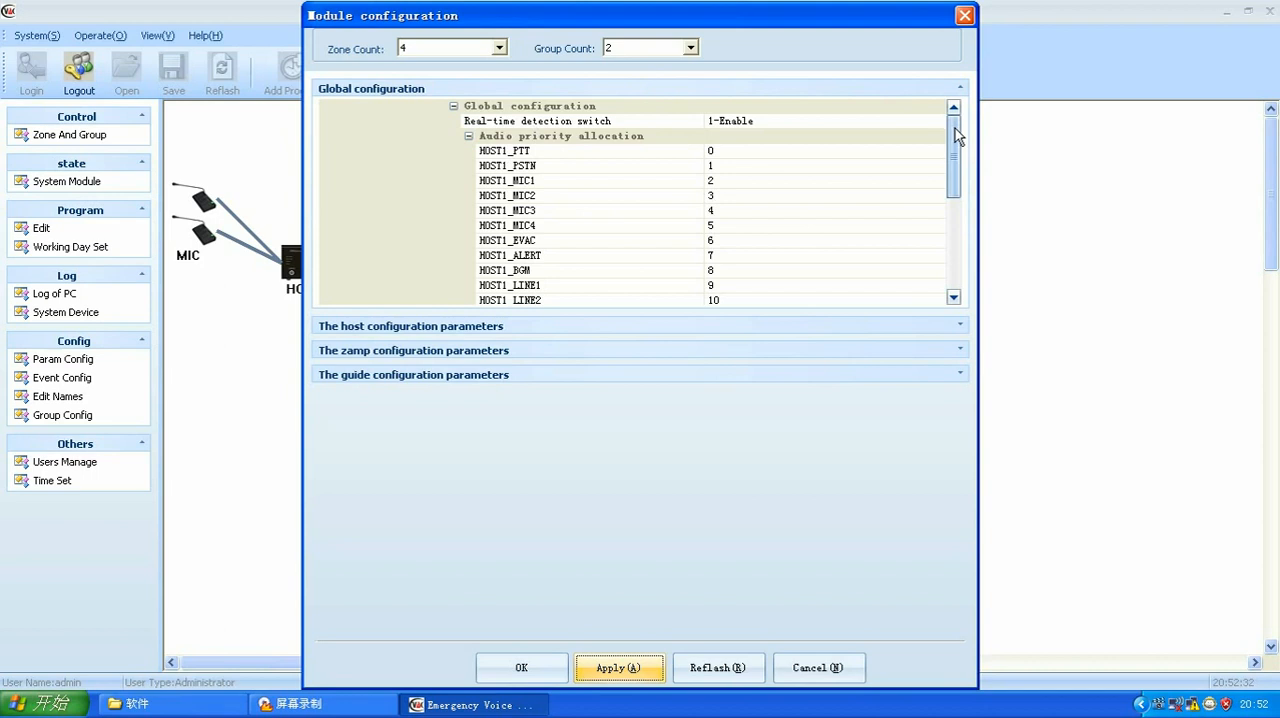
mouse_move(955, 130)
left_mouse_down()
mouse_move(952, 245)
mouse_move(954, 120)
left_mouse_up()
left_click(388, 89)
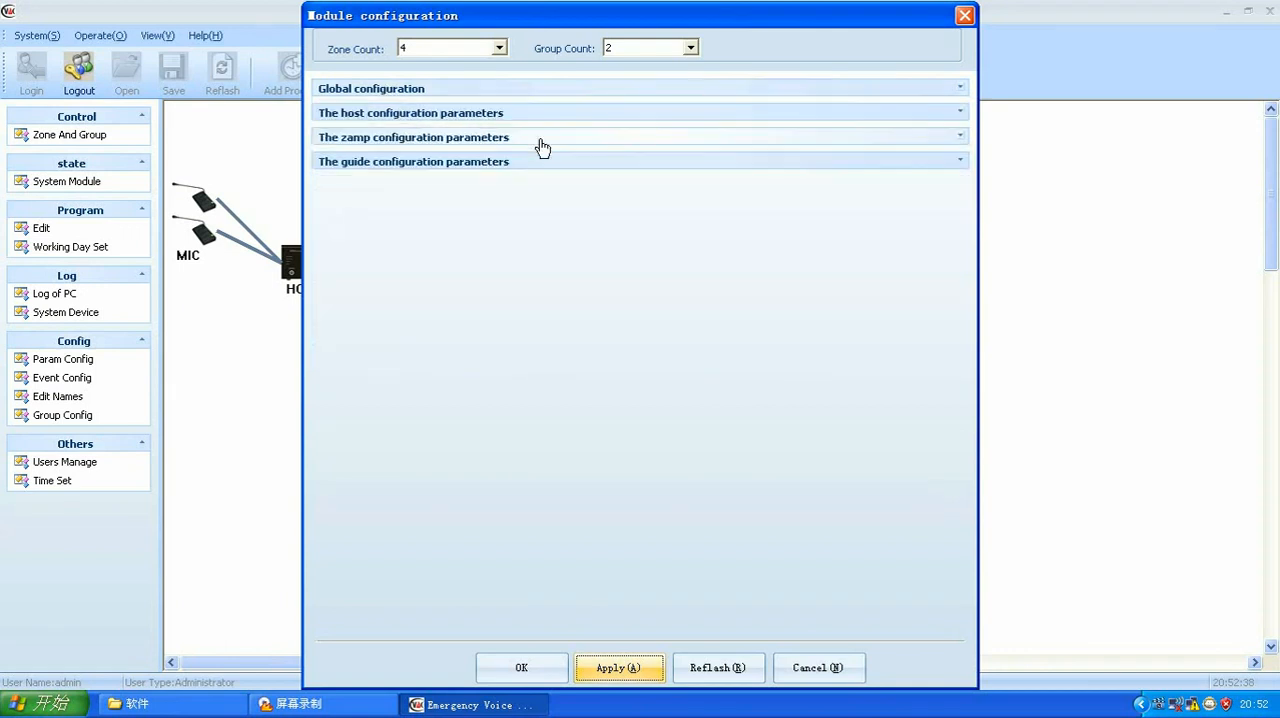
Step: In the HOST 1 microphone configuration, try 3 as the number of microphones and return it to 2
left_click(359, 117)
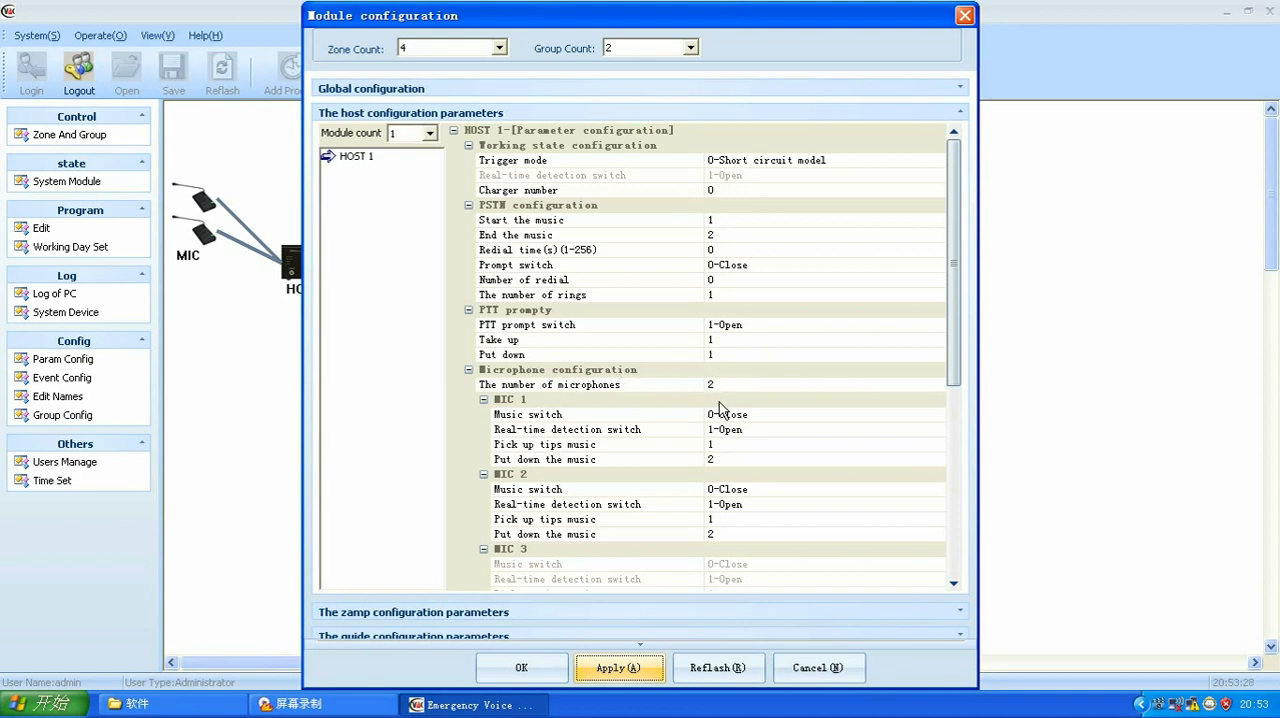
left_click(935, 385)
left_click(909, 385)
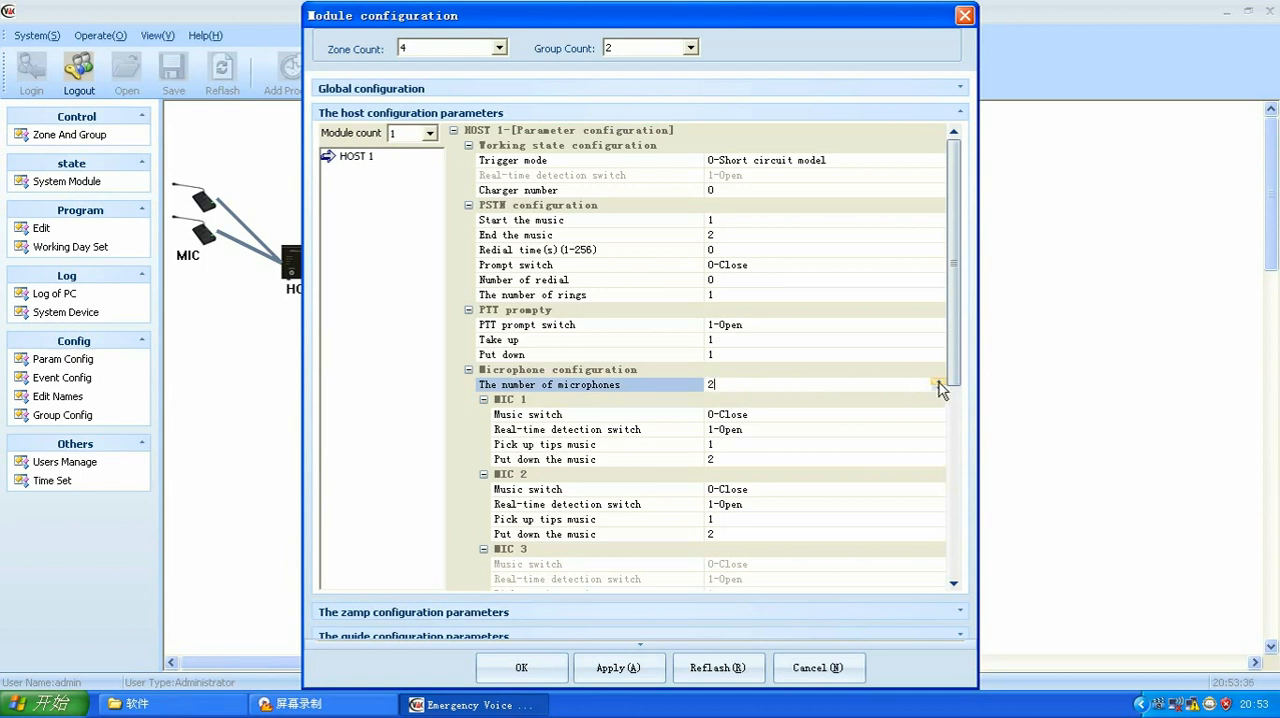
left_click(938, 381)
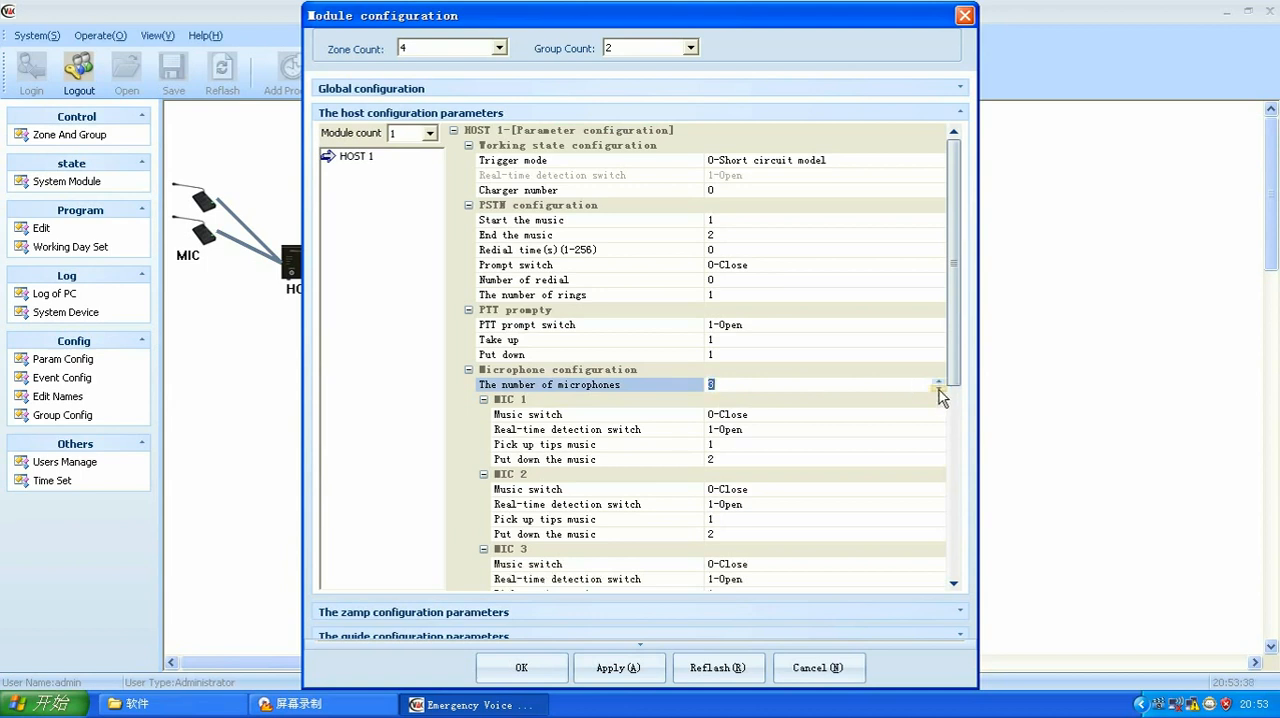
type("2")
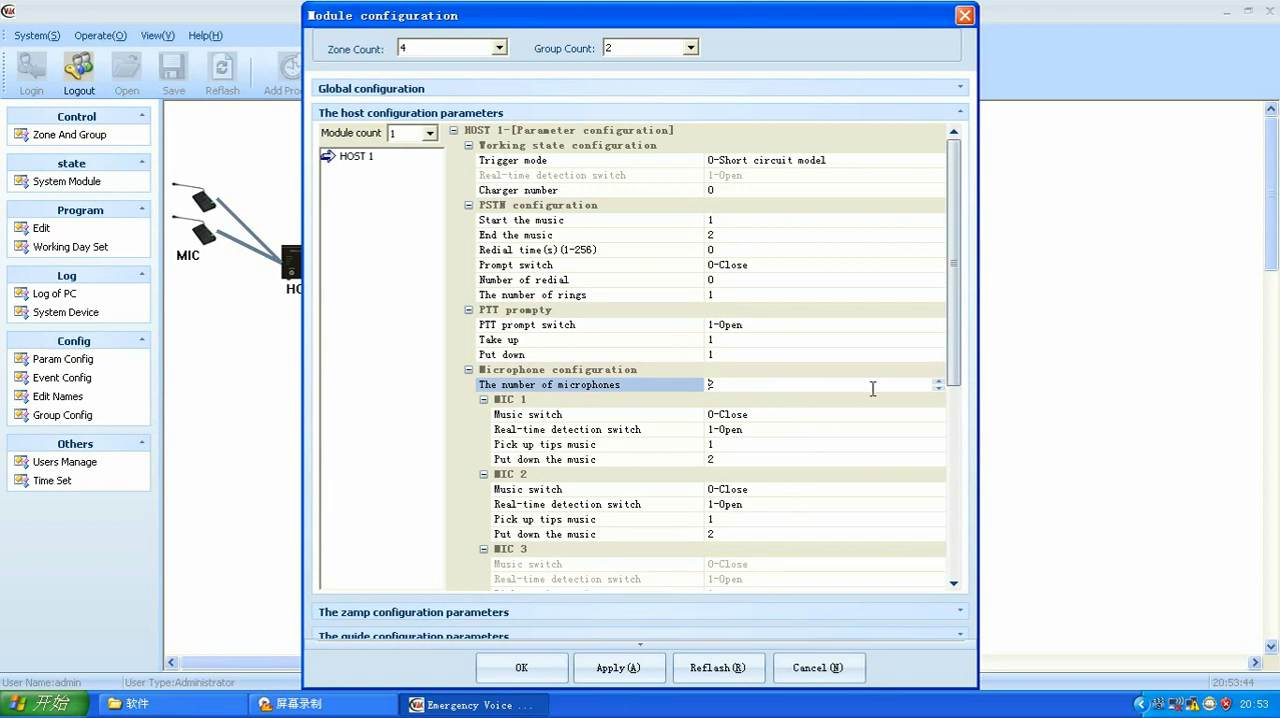
left_click(463, 447)
Step: Assign the MAC address 00-60-2b-01-04-9e to HOST 1 and collapse the host configuration parameters
left_click_drag(957, 263, 952, 476)
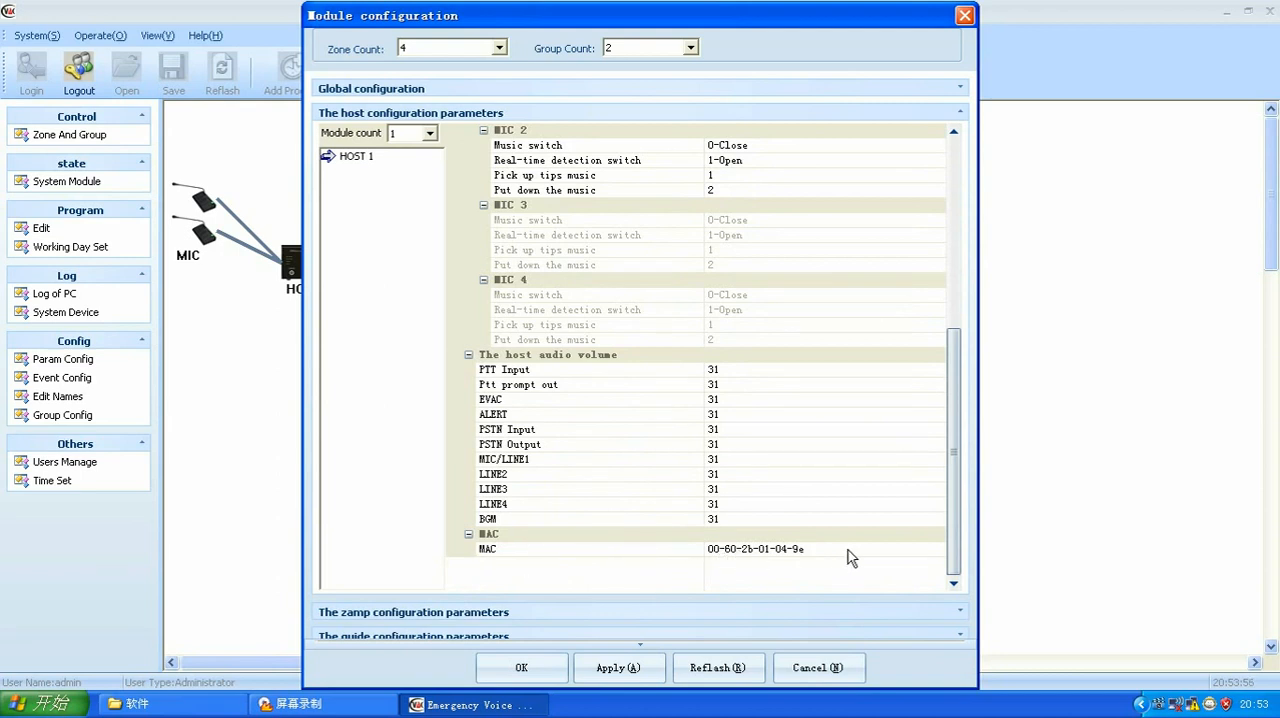
left_click(905, 550)
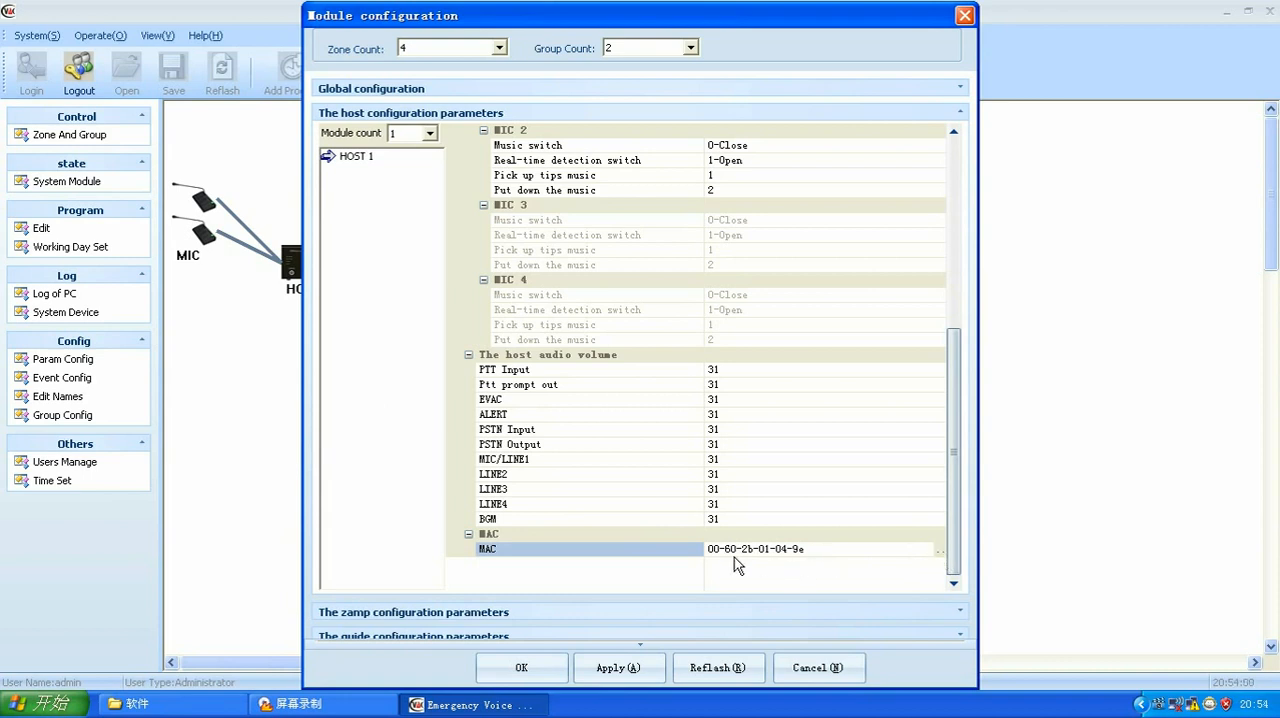
left_click(938, 551)
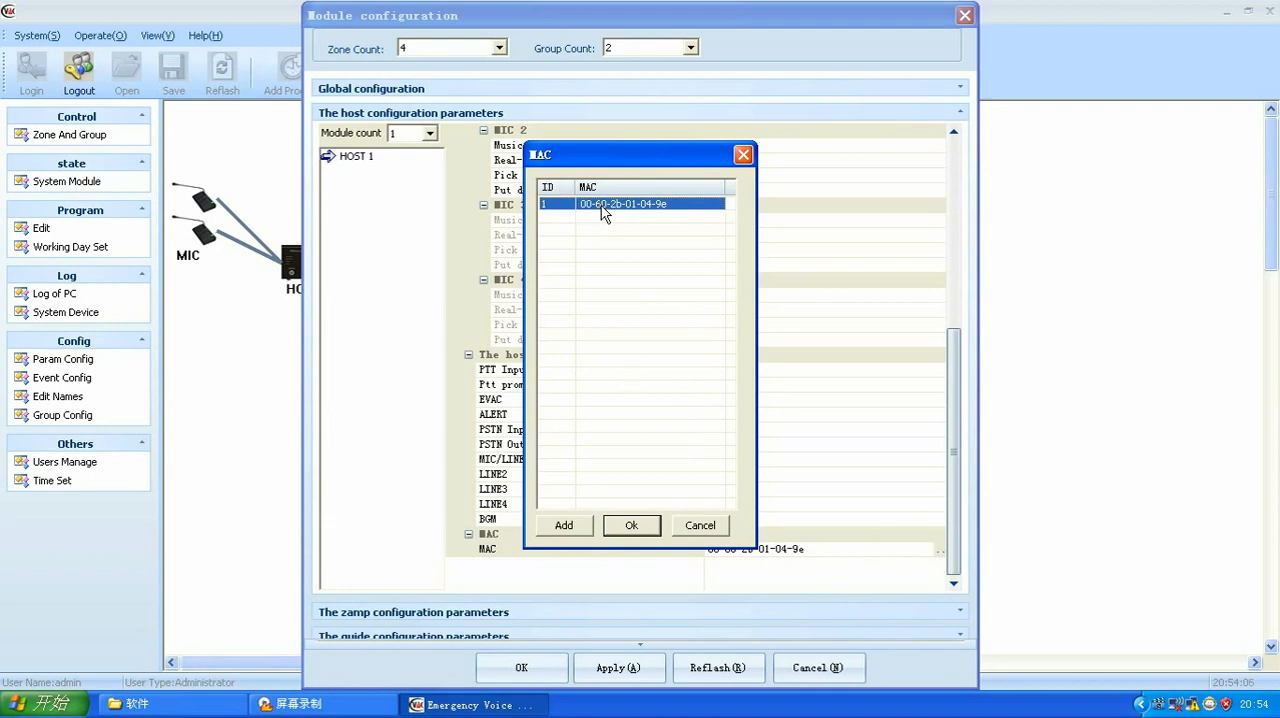
left_click(631, 526)
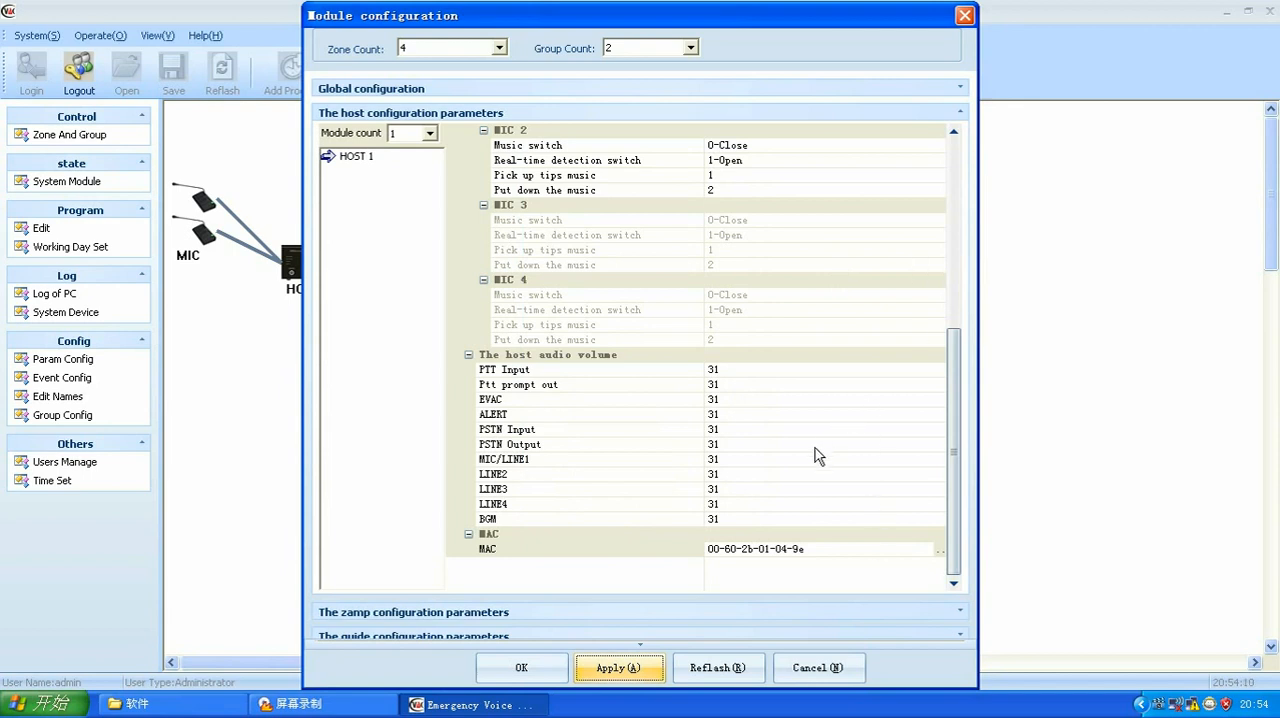
left_click(408, 118)
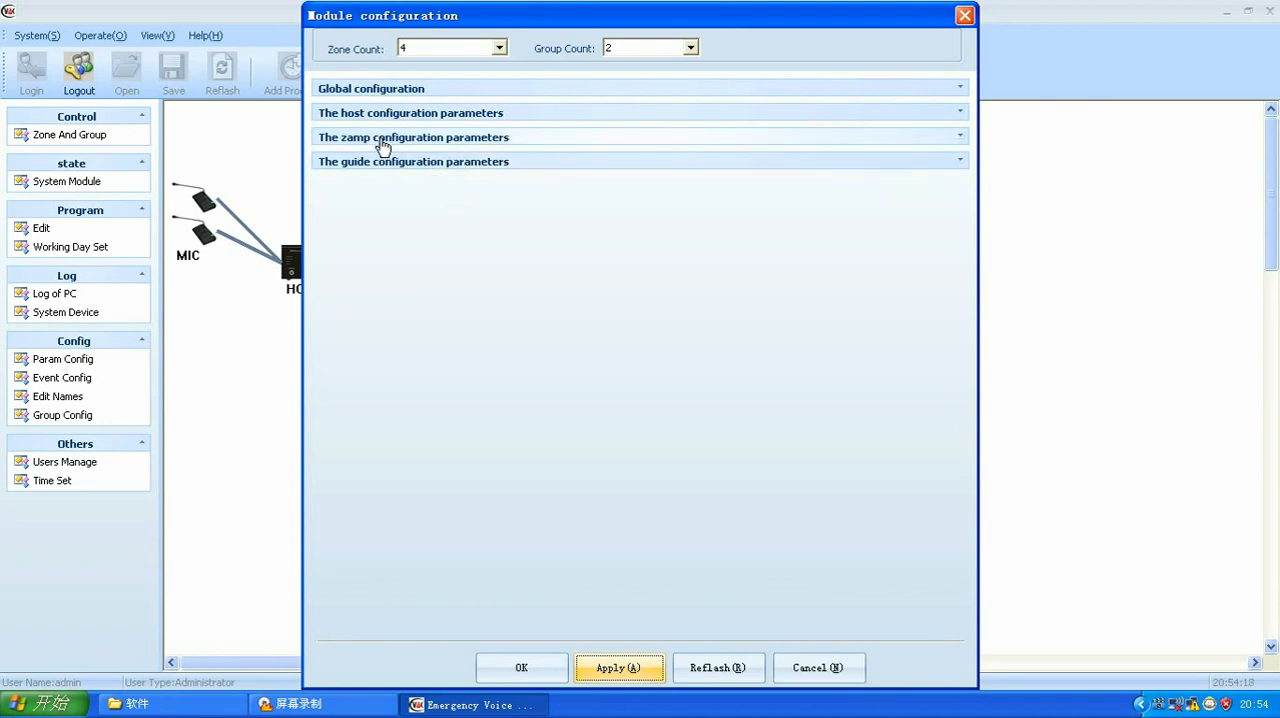
Step: Expand the zamp configuration parameters and examine the zone number and trigger mode of ZONES AMP 1
left_click(382, 145)
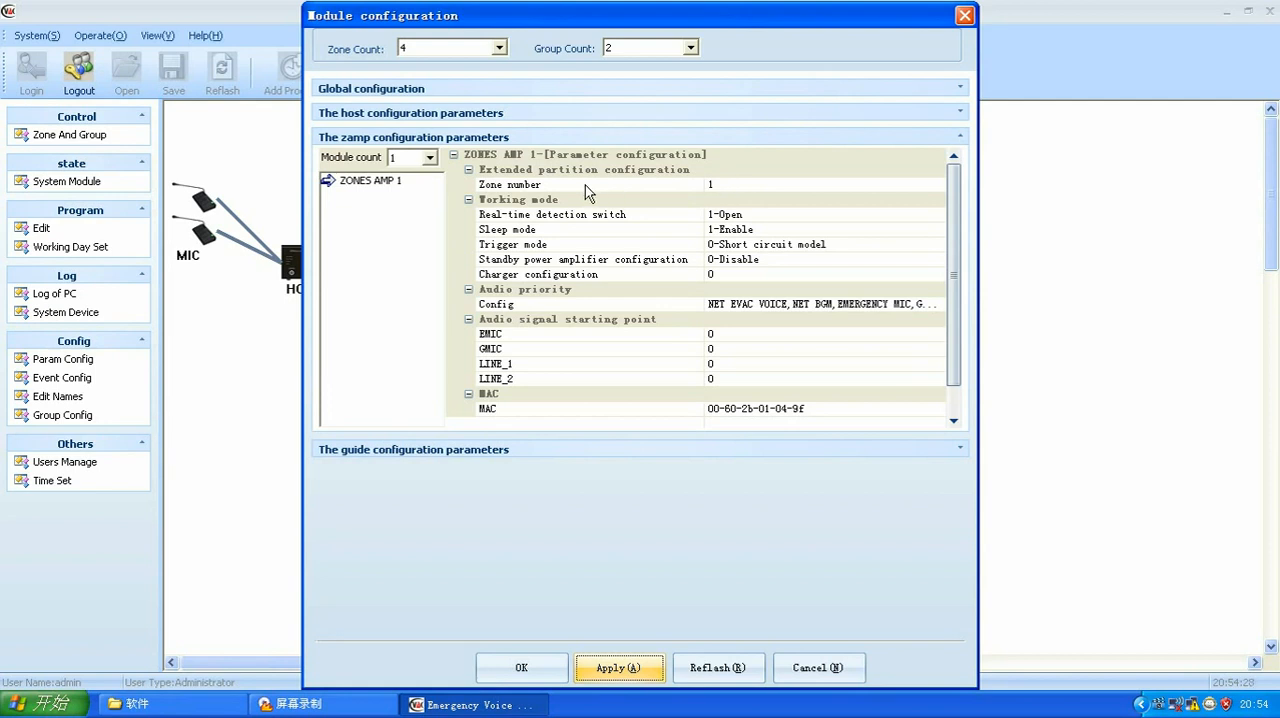
left_click(723, 182)
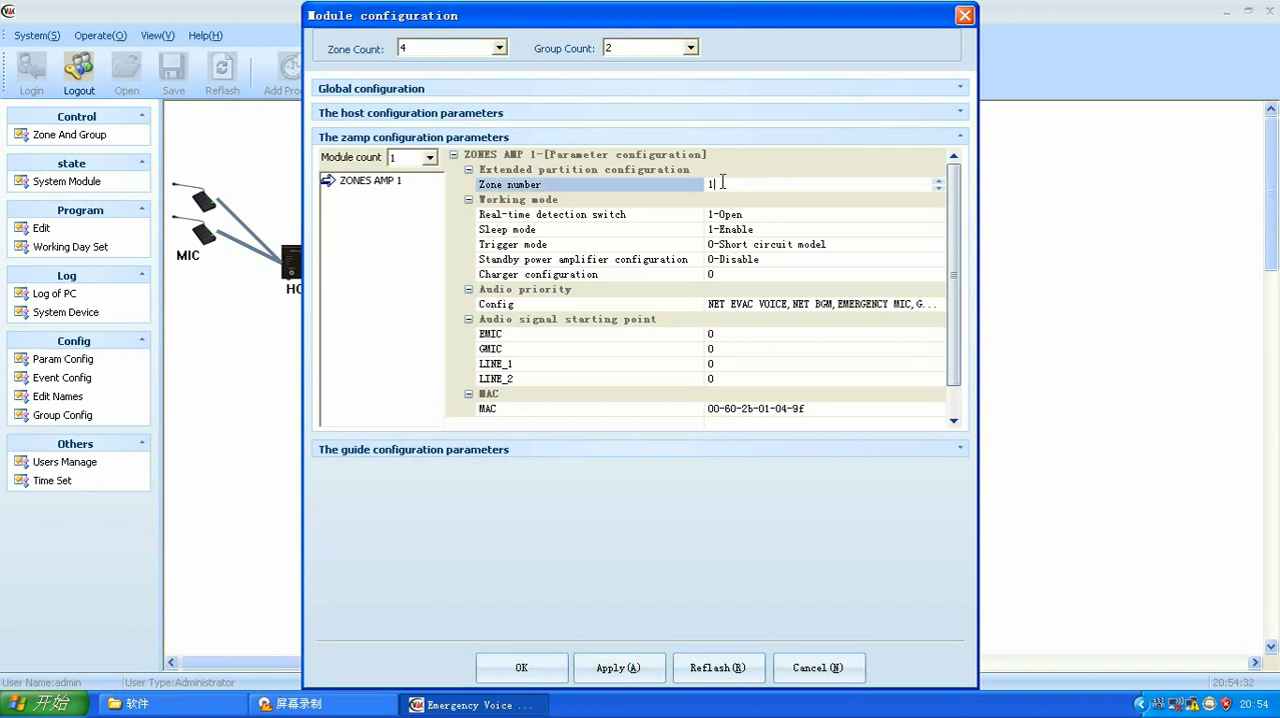
left_click(910, 243)
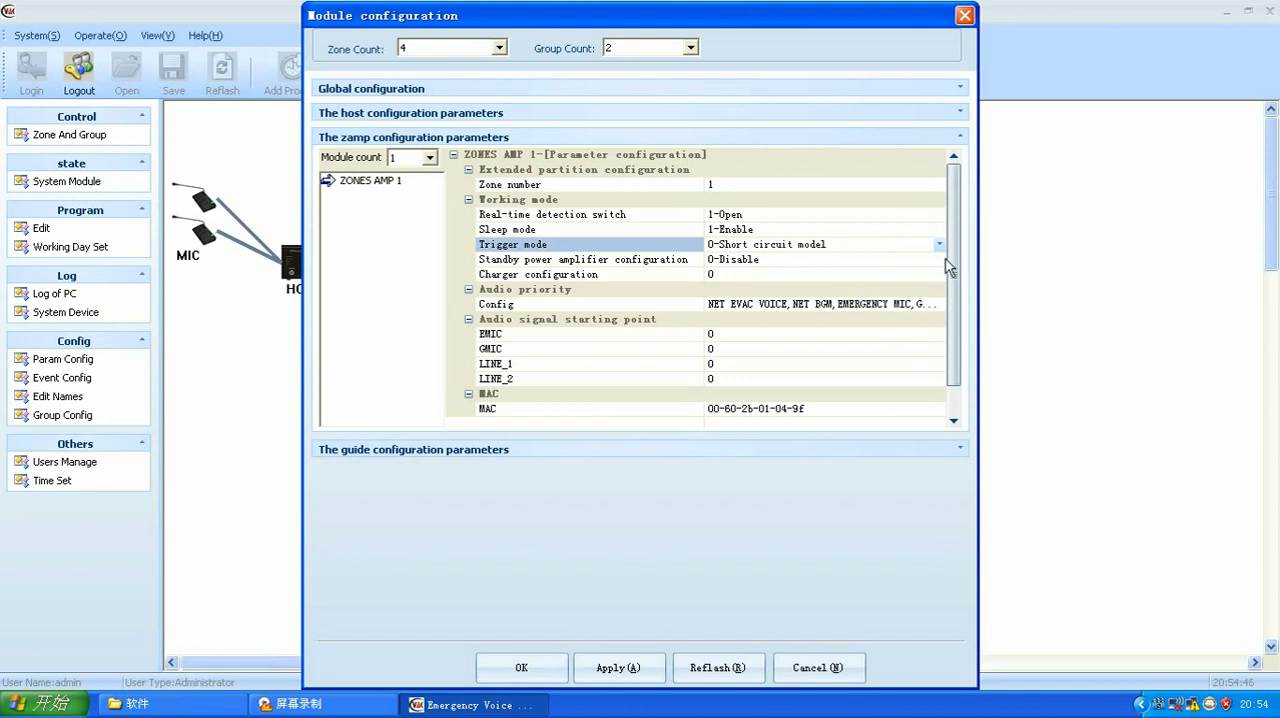
Step: Assign the MAC address 00-60-2b-01-04-9f to ZONES AMP 1 and collapse the zamp configuration parameters
left_click_drag(956, 252, 946, 305)
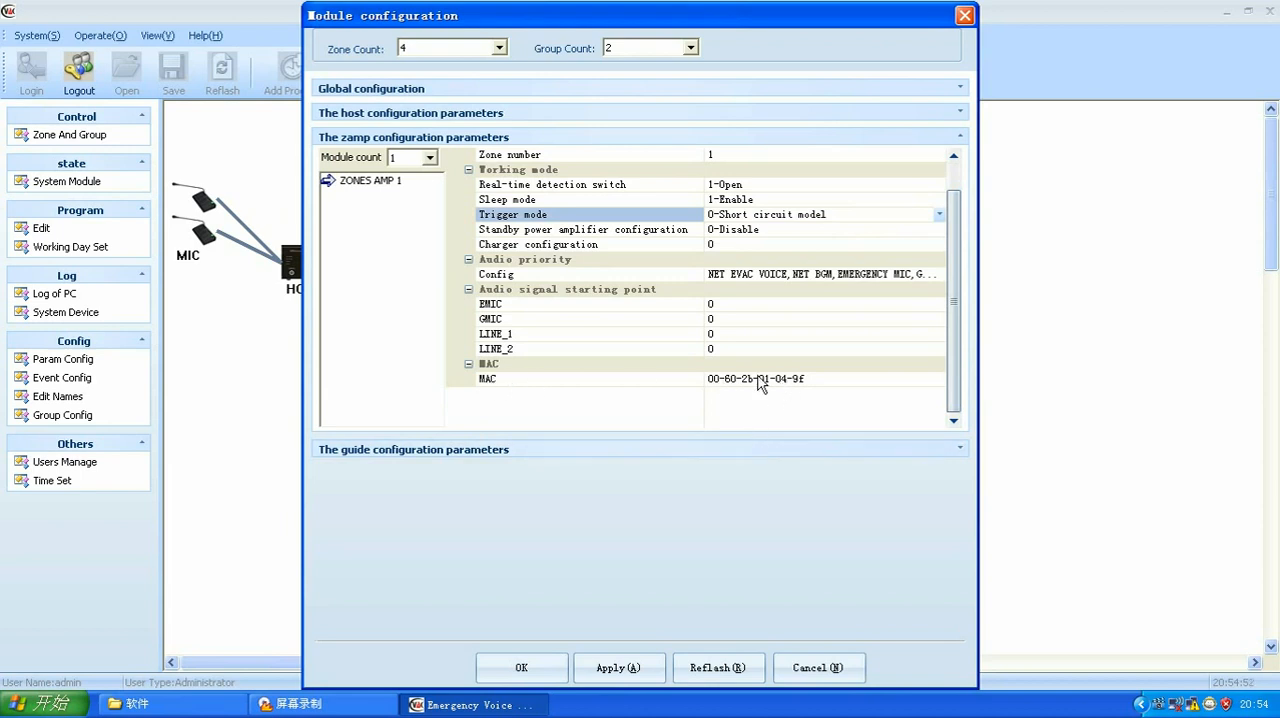
left_click(906, 378)
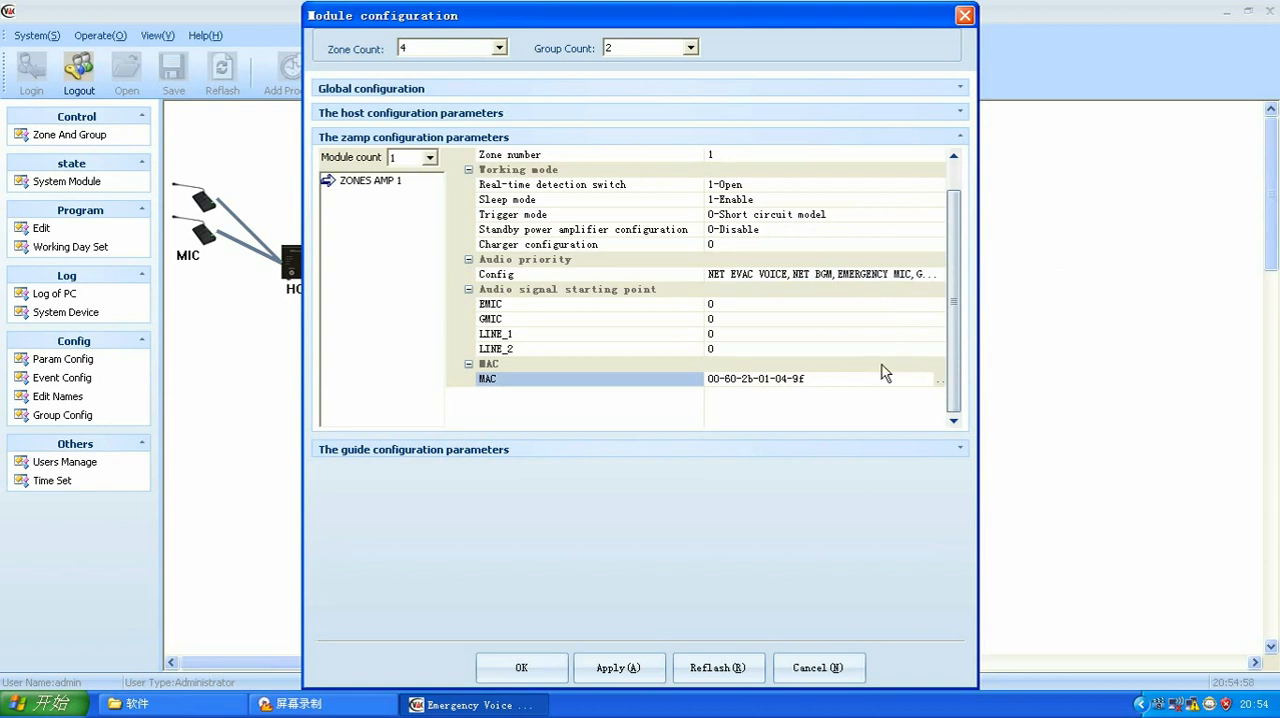
left_click(940, 378)
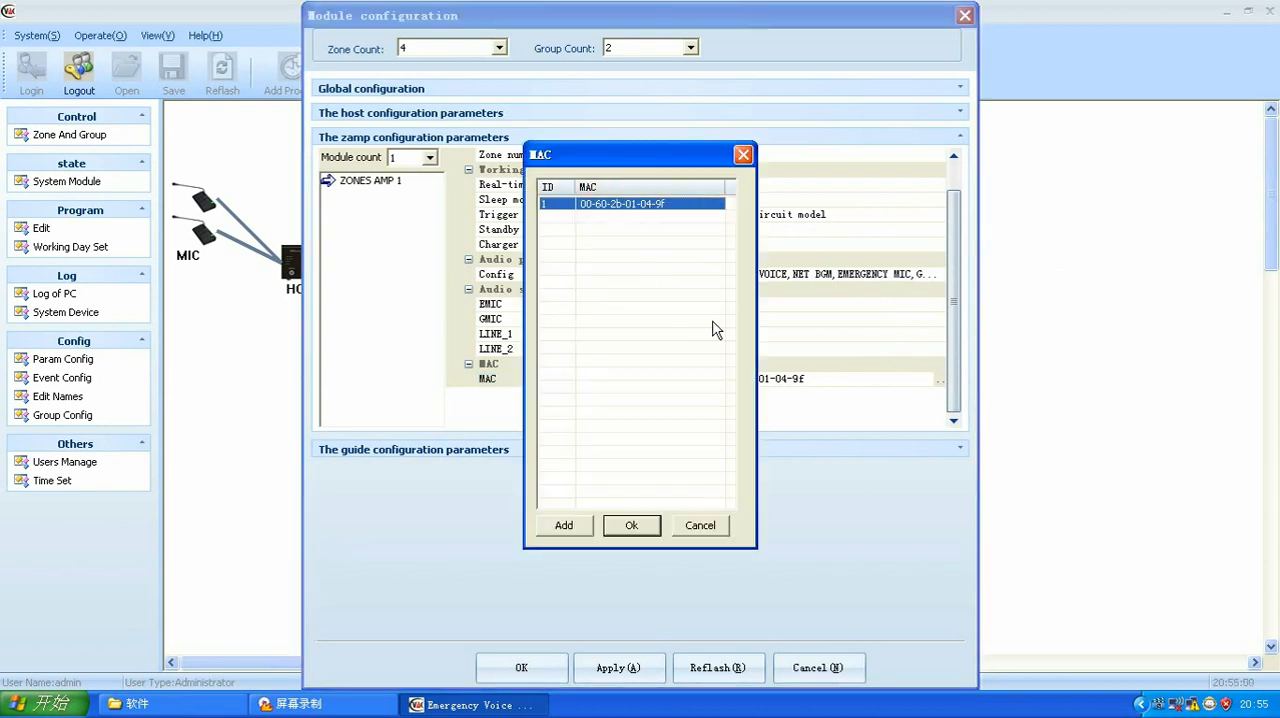
left_click(632, 527)
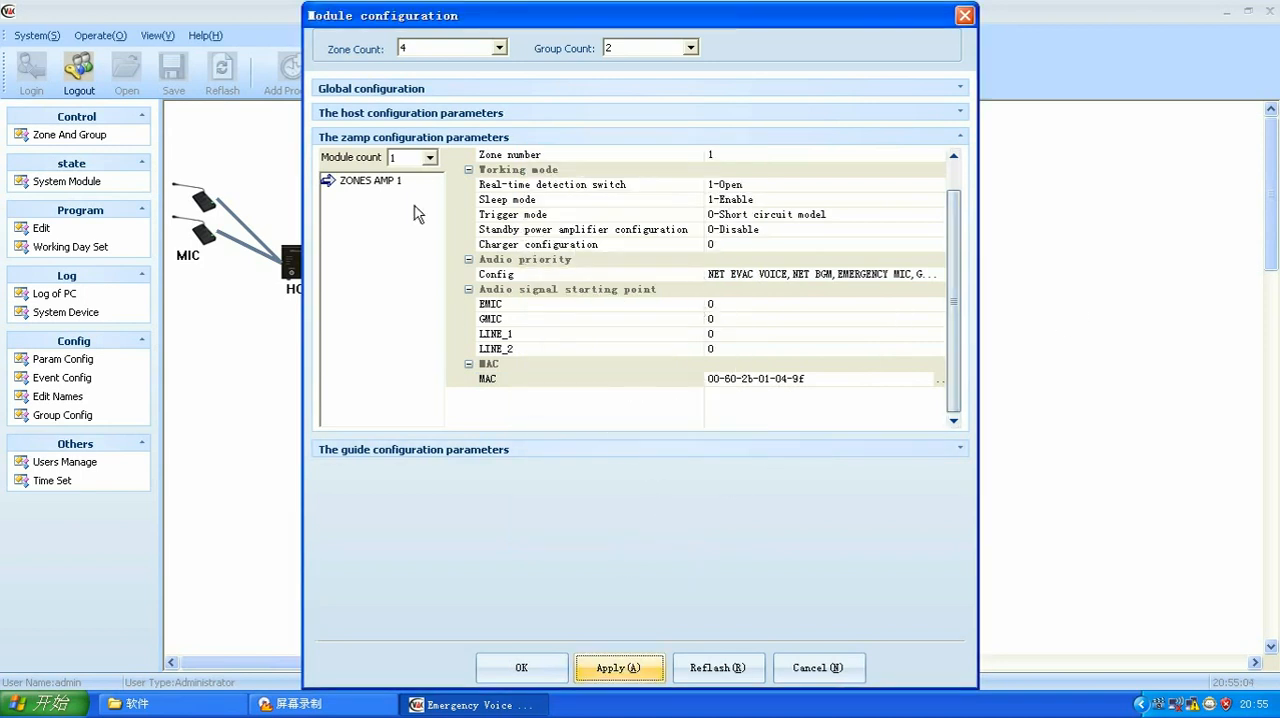
left_click(385, 140)
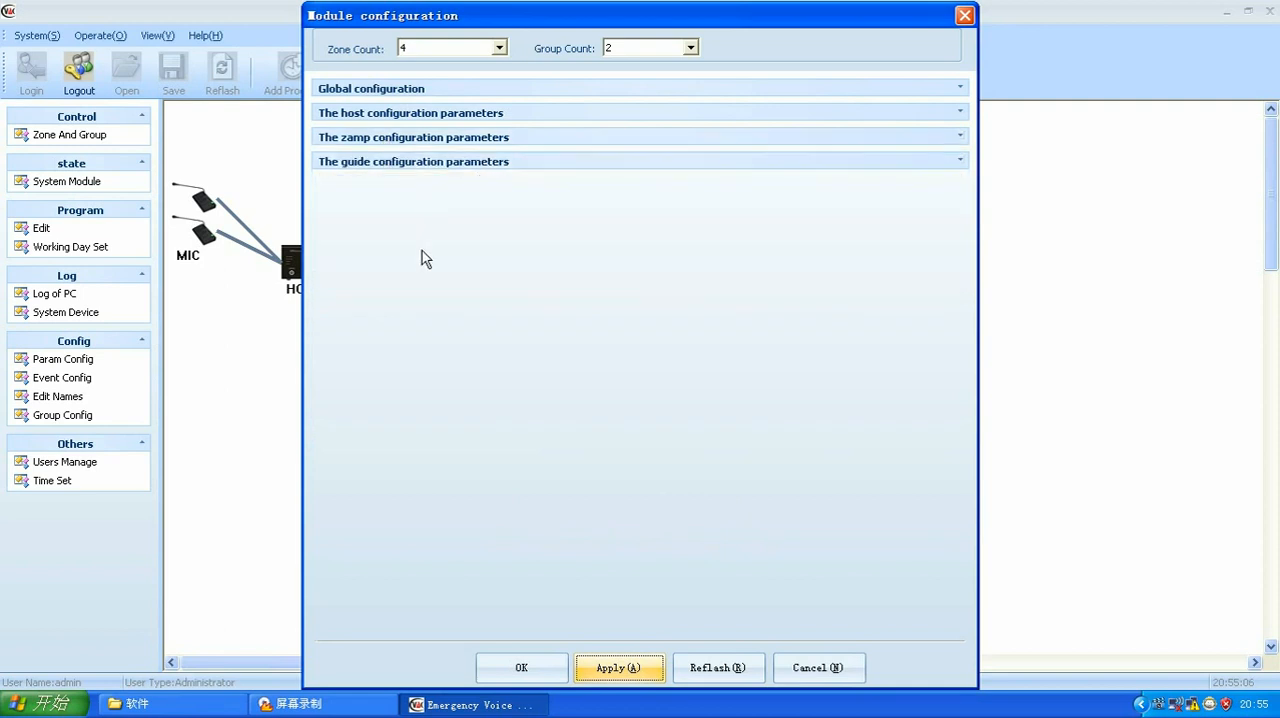
Step: Examine the main and standby power amplifier channel numbers of AMP GUIDE 1, and collapse the guide configuration parameters
left_click(385, 165)
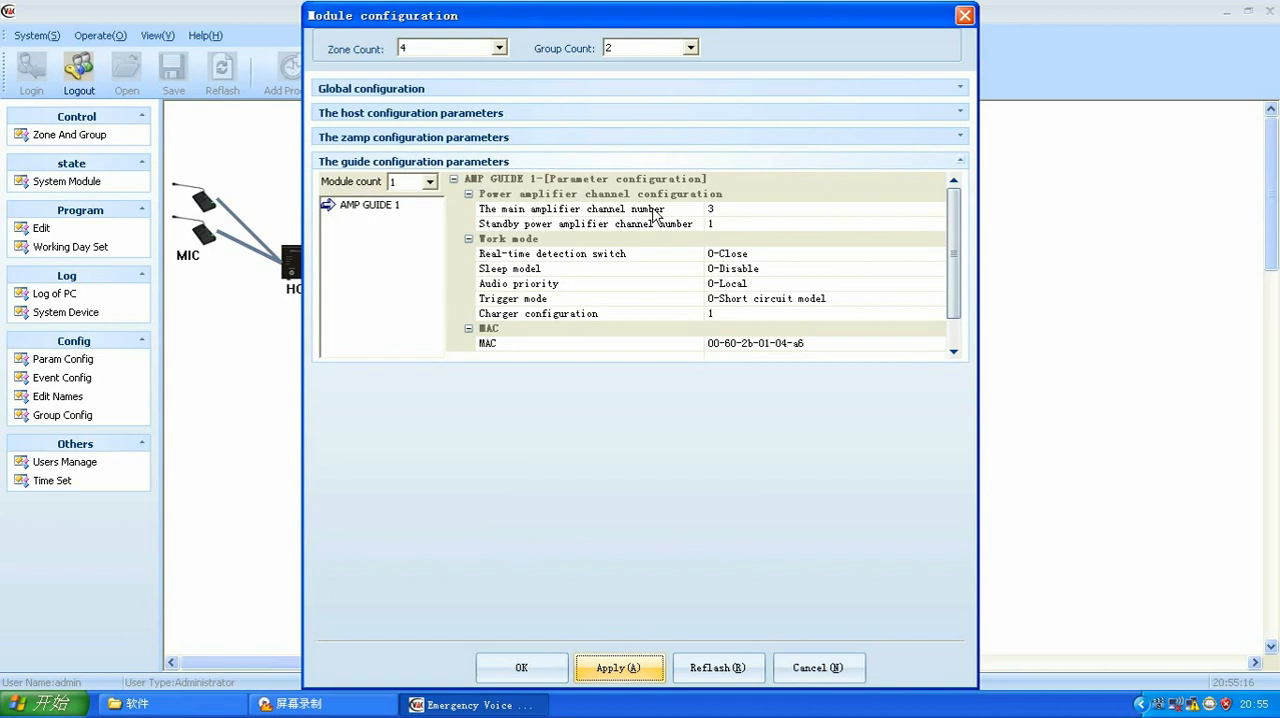
left_click(731, 208)
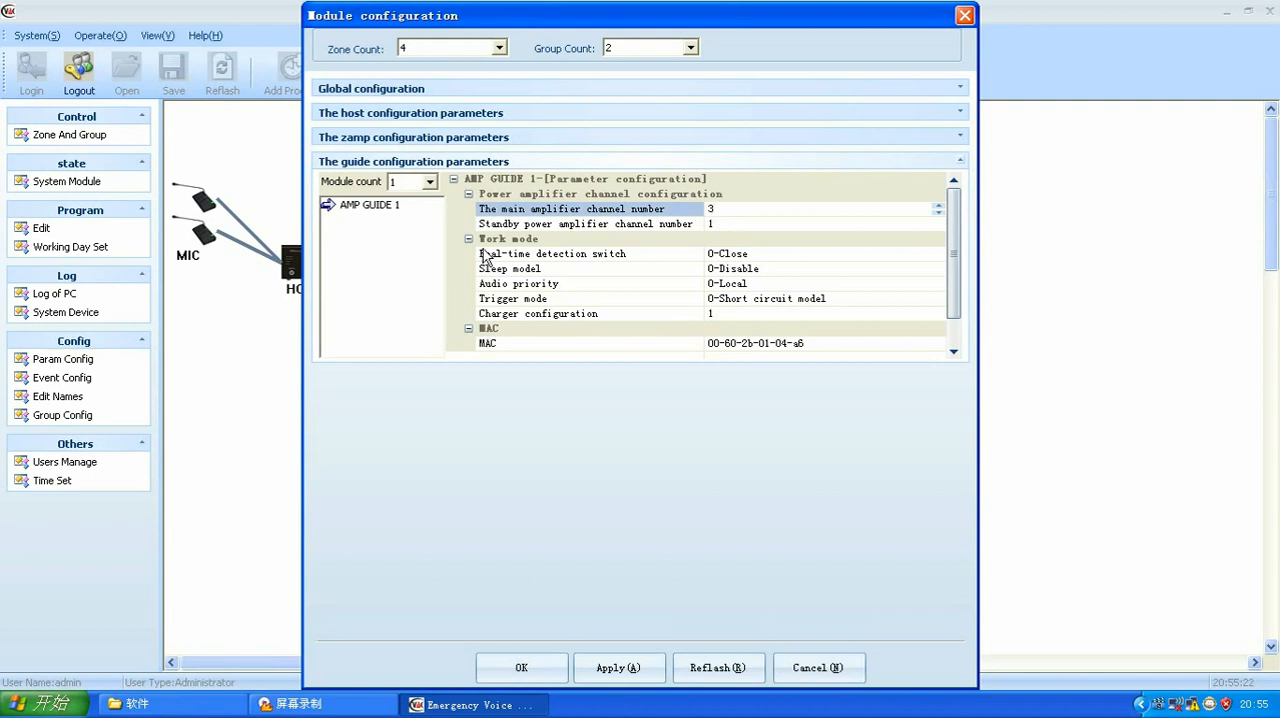
left_click(723, 221)
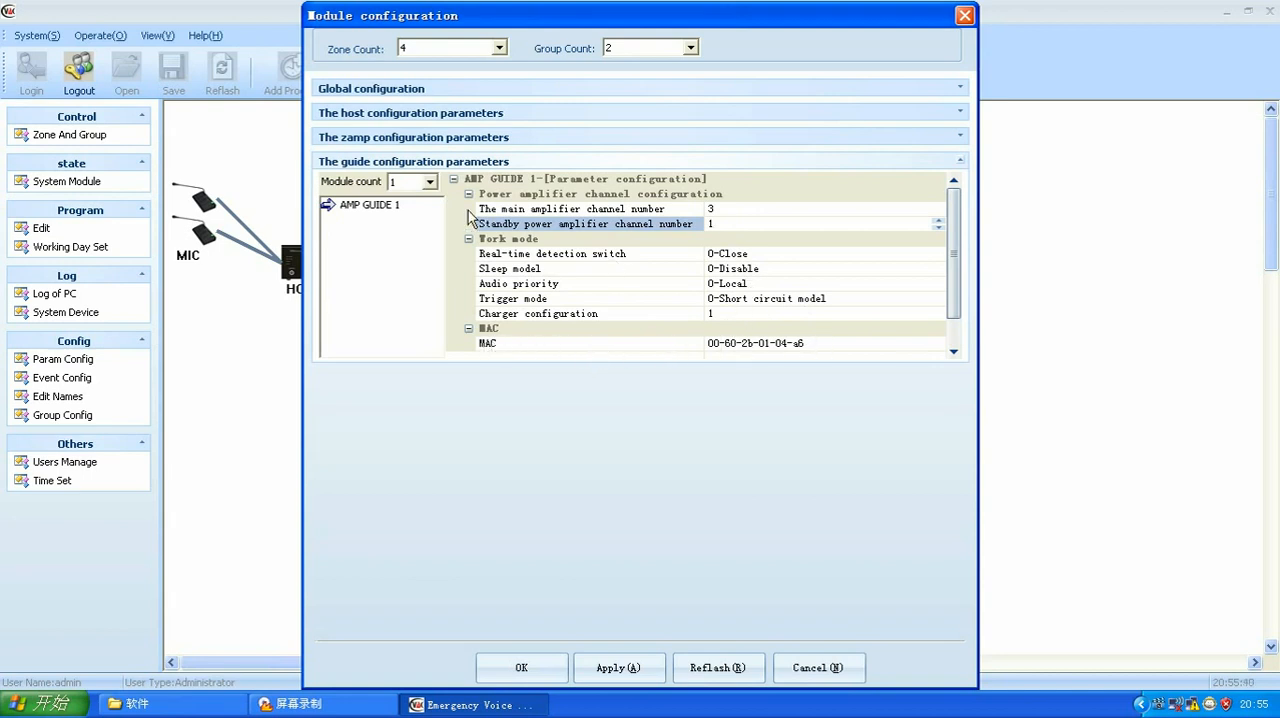
left_click(425, 163)
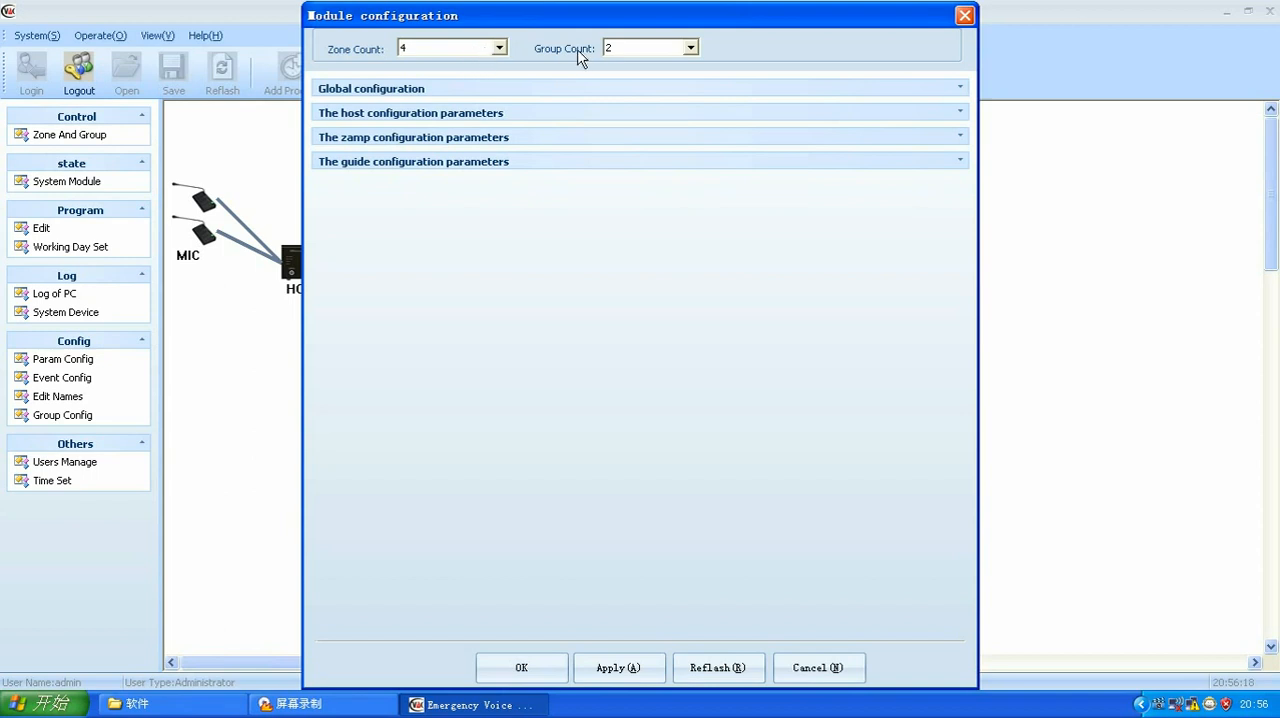
Step: Apply the module configuration with the existing group count, confirm the download, and close the configuration
left_click(688, 49)
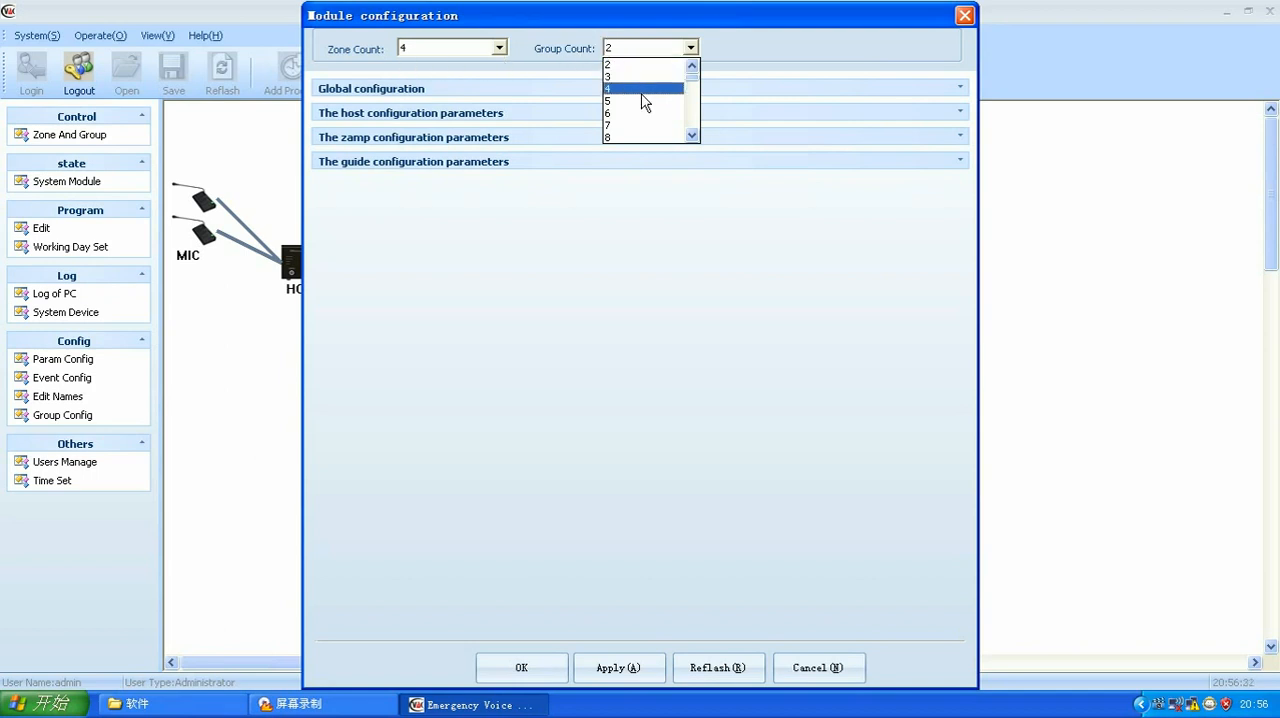
left_click(776, 57)
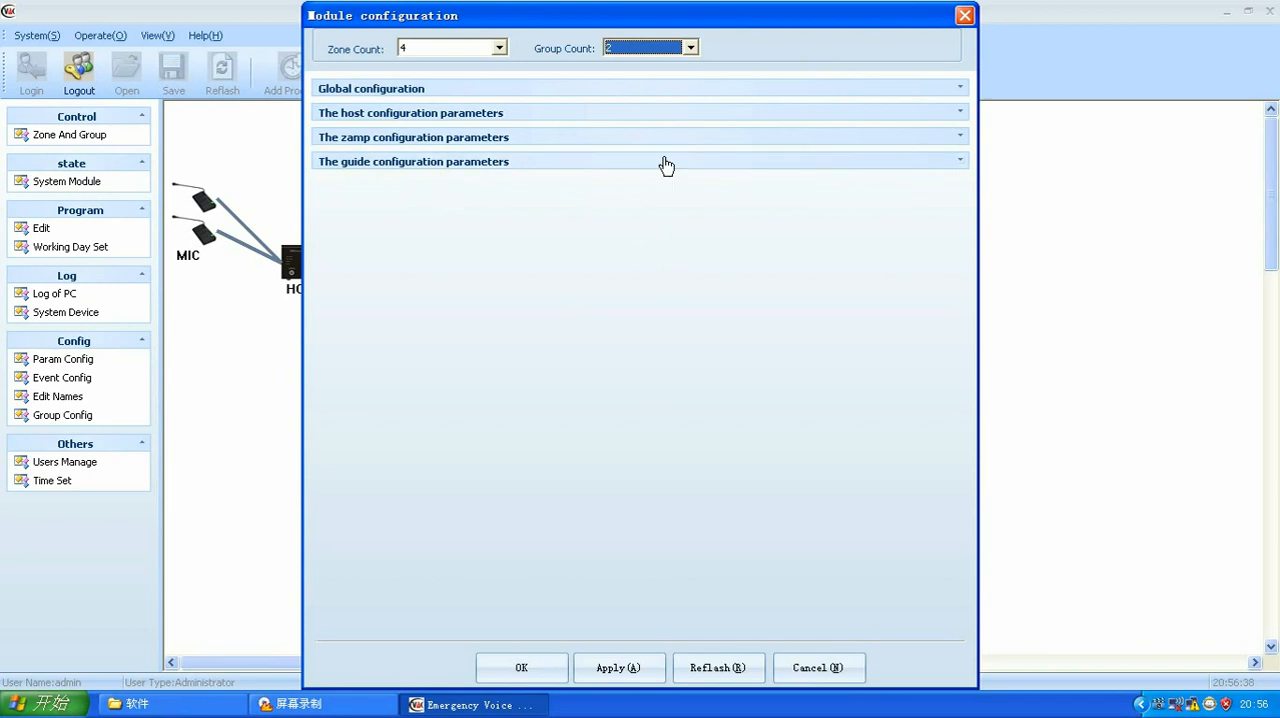
left_click(522, 668)
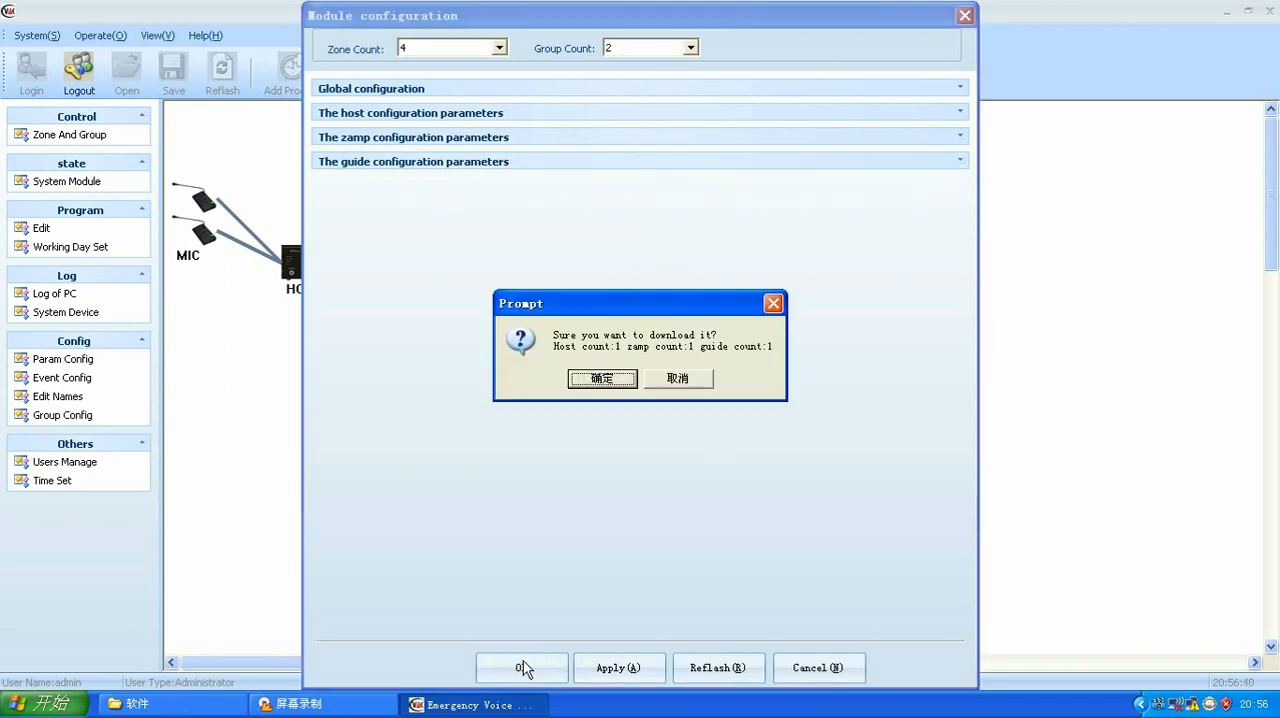
left_click(605, 380)
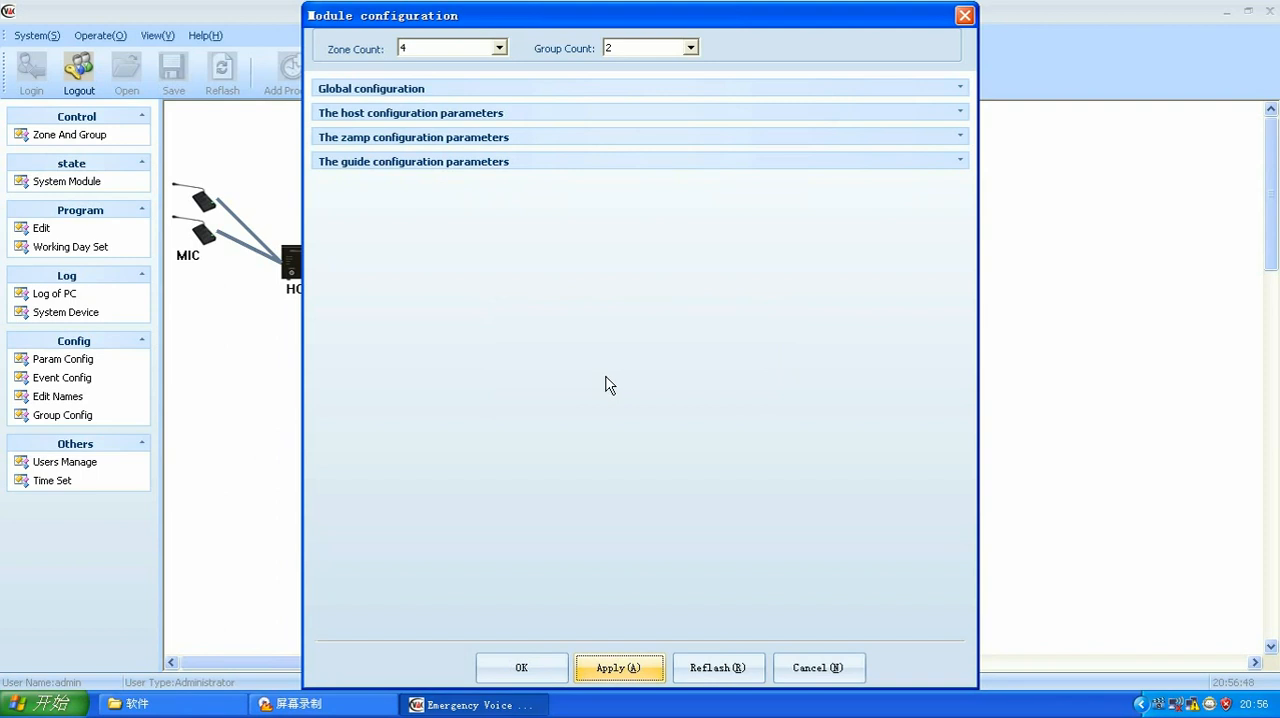
left_click(520, 670)
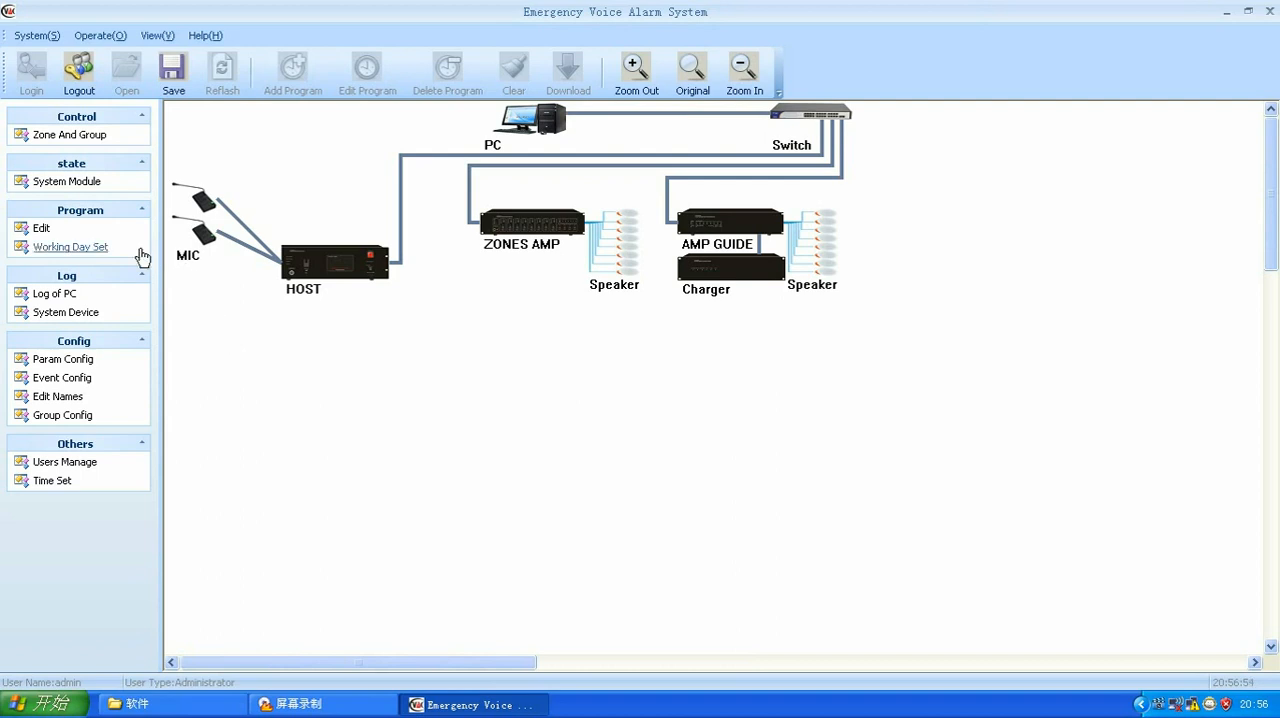
Step: Open the event configuration and set the play mode of HOST1's short circuit activation 1 to Single Circle
left_click(85, 380)
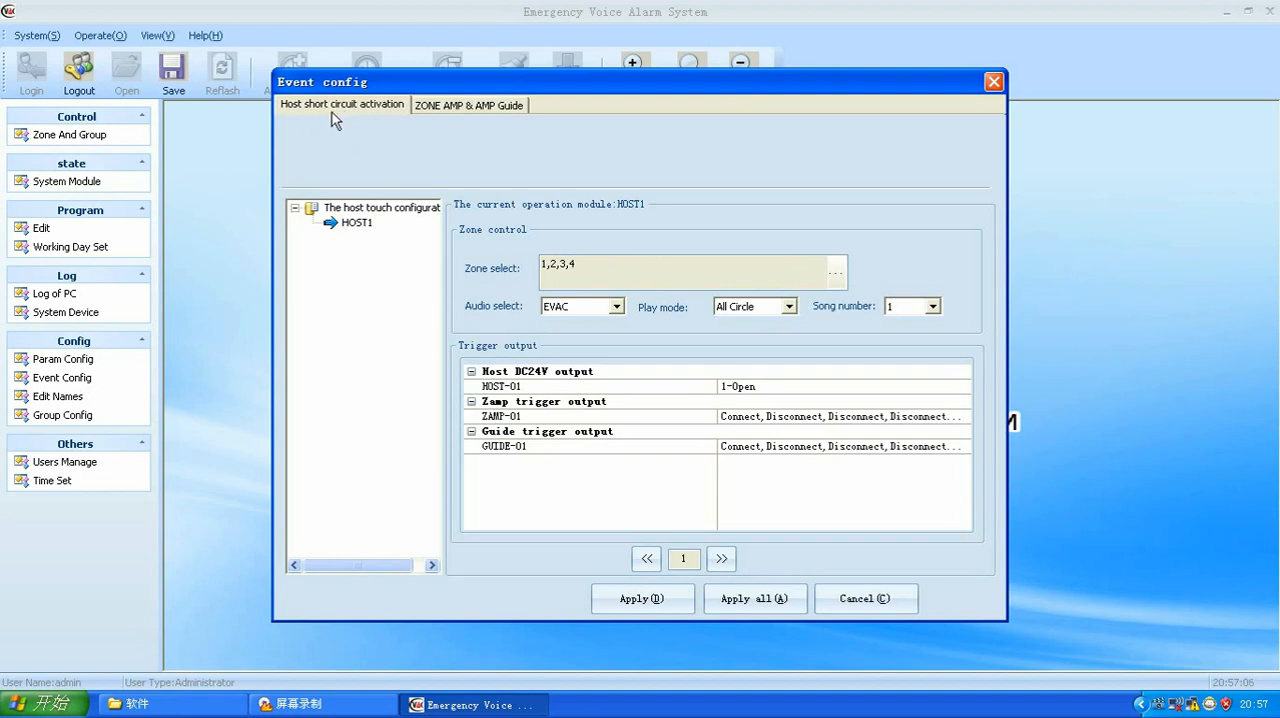
left_click(362, 223)
left_click(785, 306)
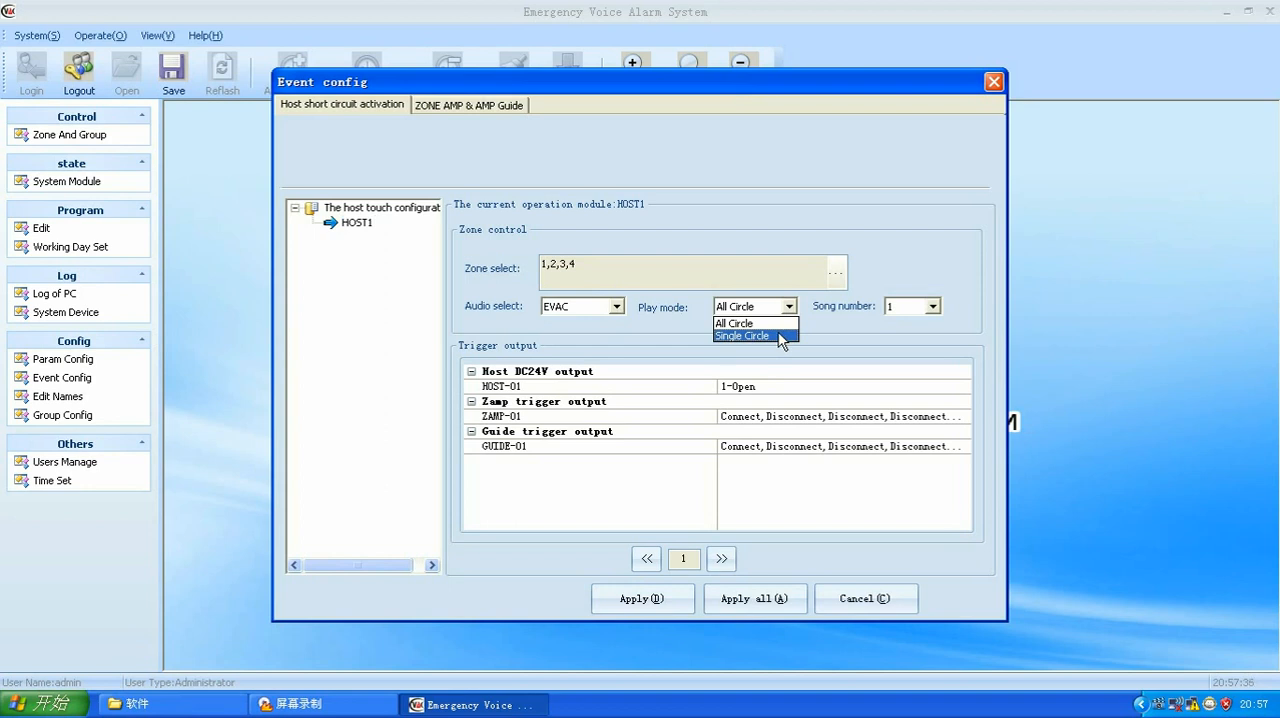
left_click(781, 337)
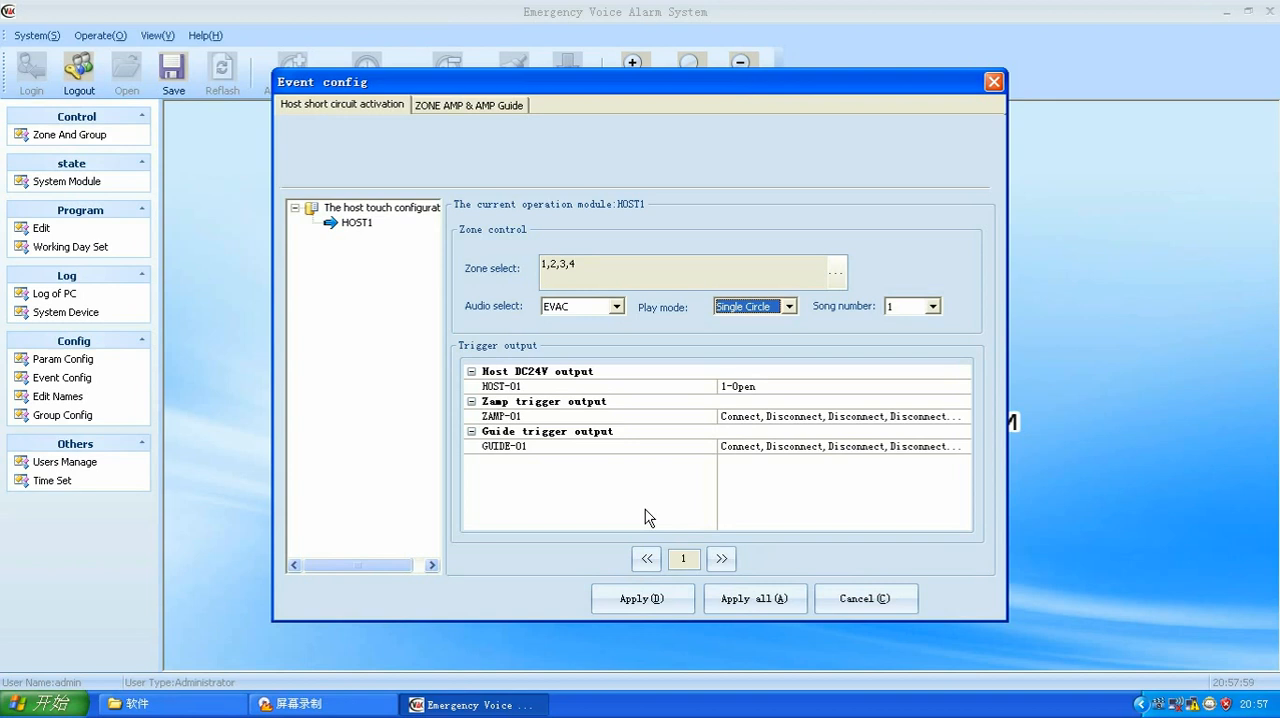
Step: Remove Zone1, Zone2, Zone3 and Zone4 from the selected zones of HOST1's activation 1
left_click(836, 272)
left_click(697, 256)
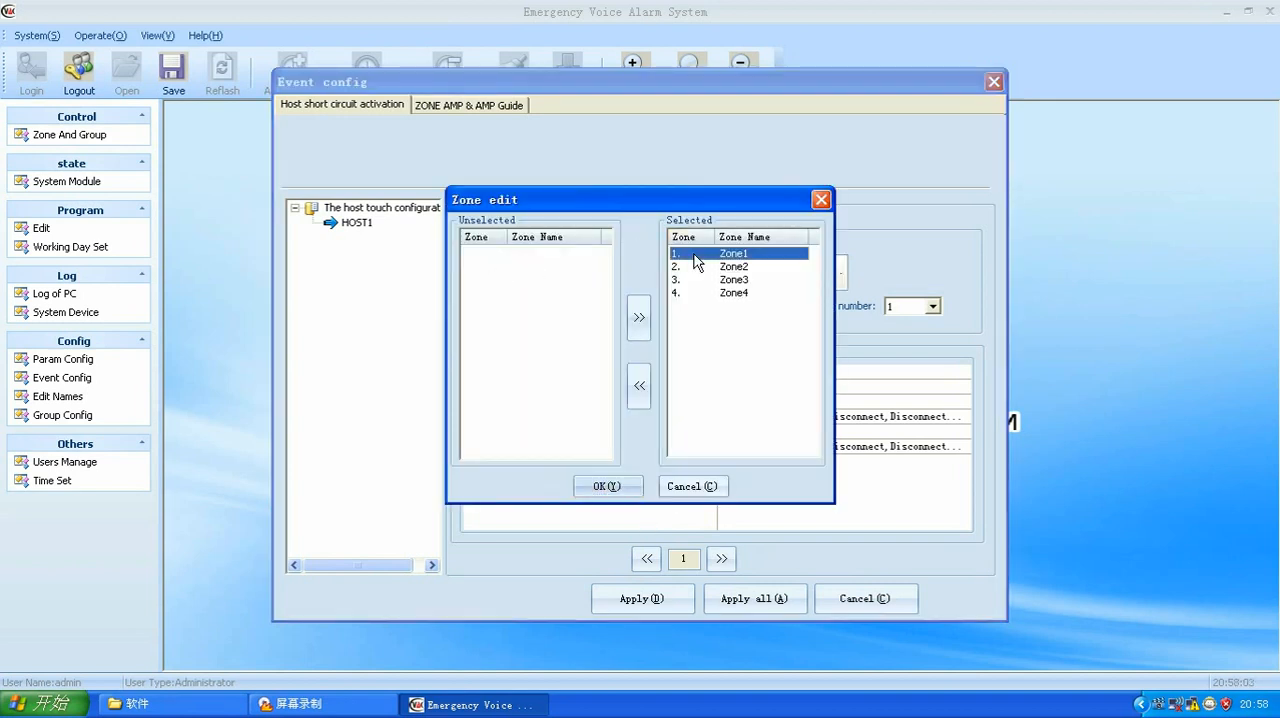
left_click(638, 388)
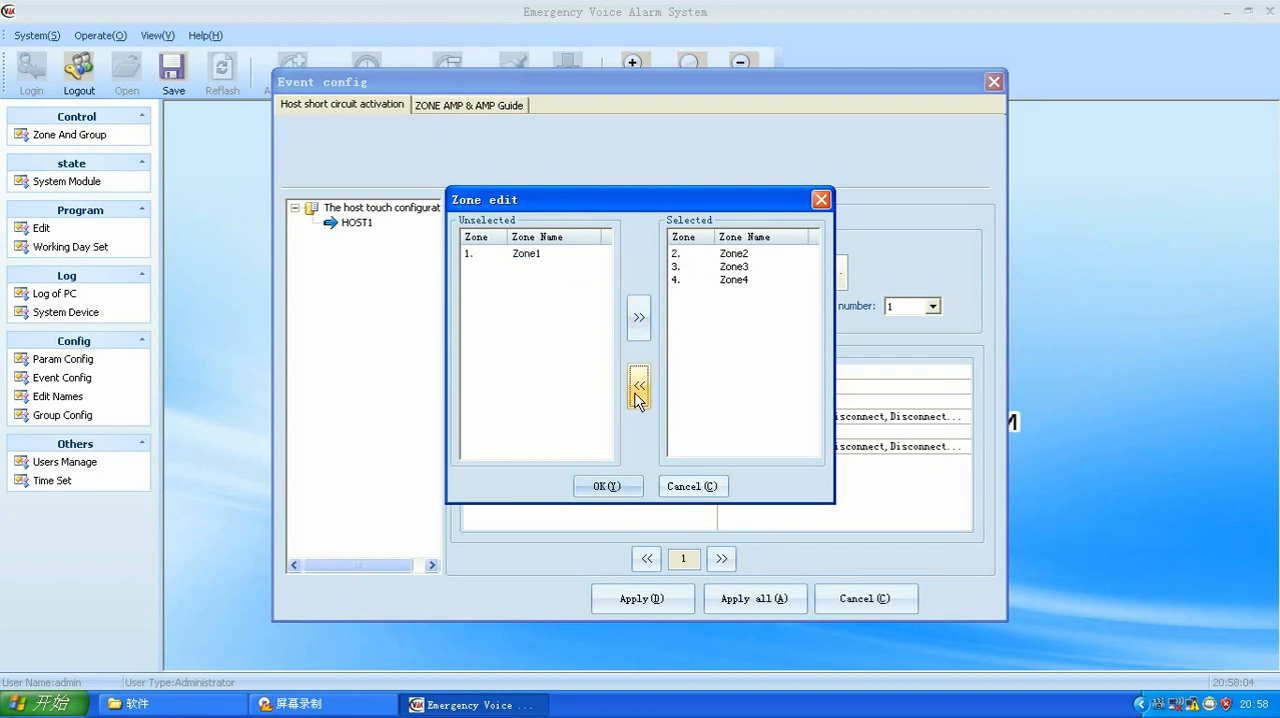
left_click(697, 256)
left_click(638, 388)
left_click(705, 258)
left_click(638, 386)
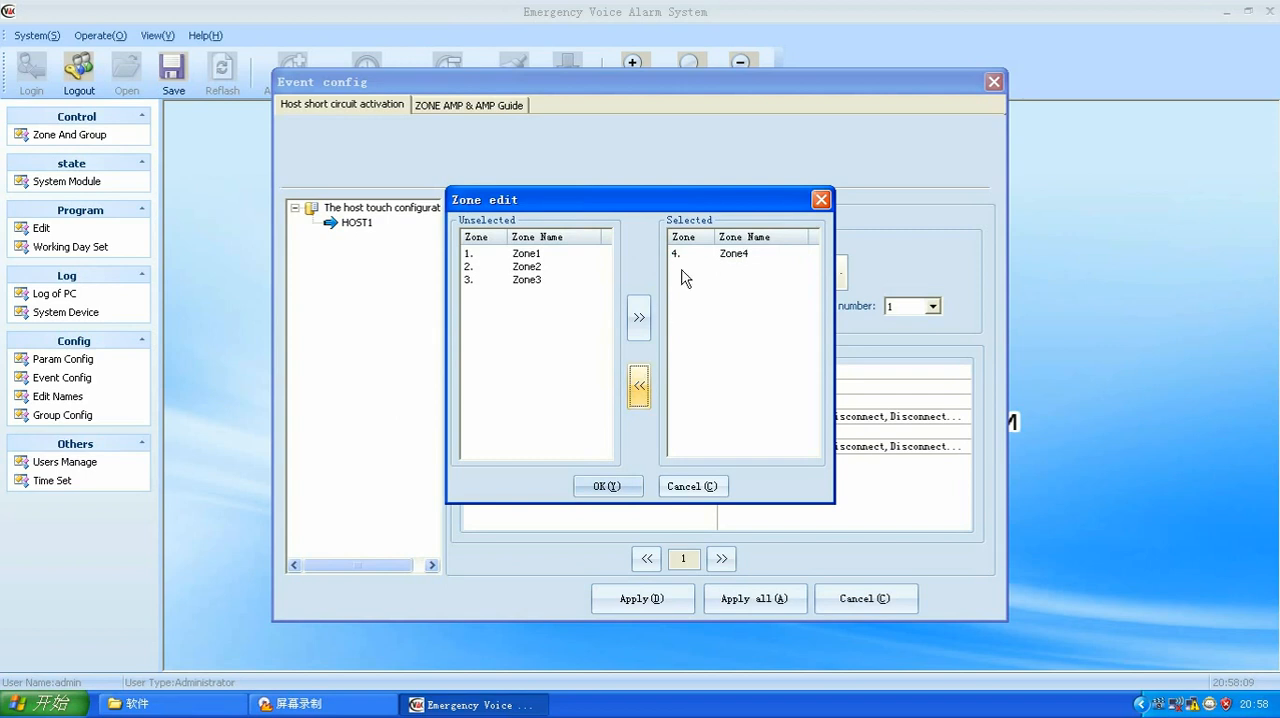
left_click(678, 262)
left_click(638, 387)
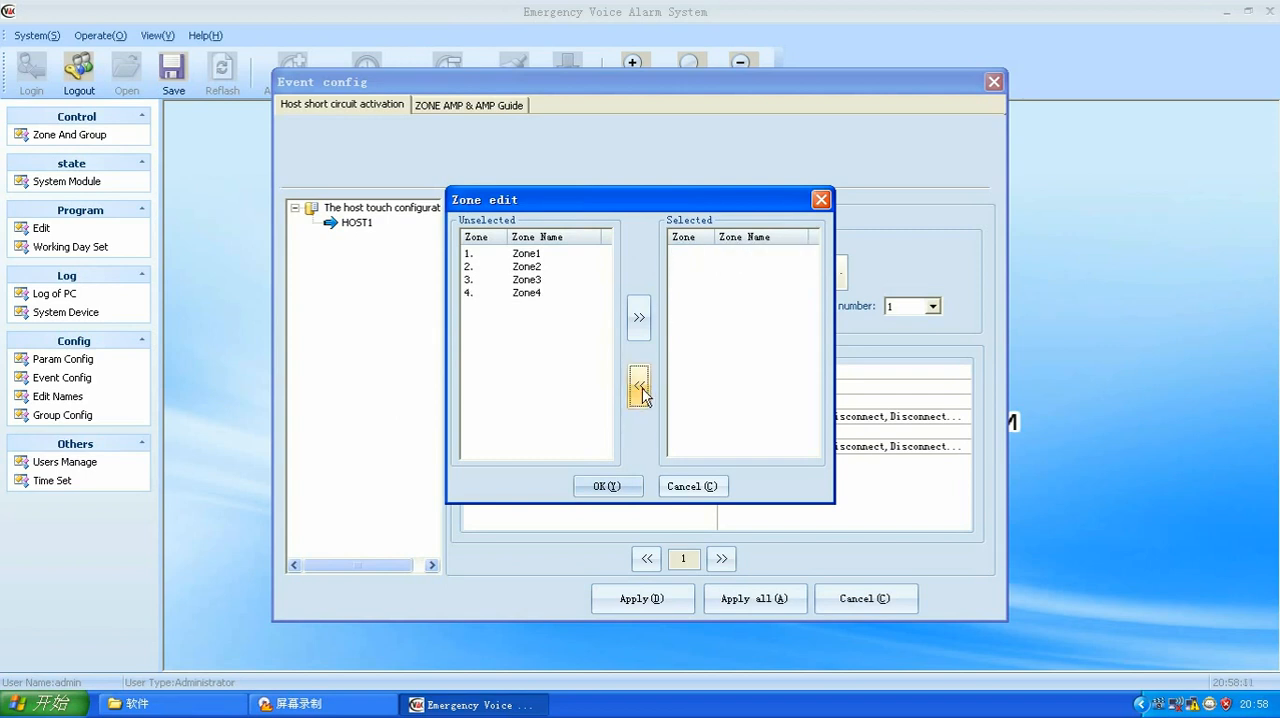
Step: Add Zone1, including its extended zone ExtZone1, and Zone2 to HOST1's activation 1 and accept the zone selection
left_click(520, 256)
left_click(519, 268)
left_click(522, 256)
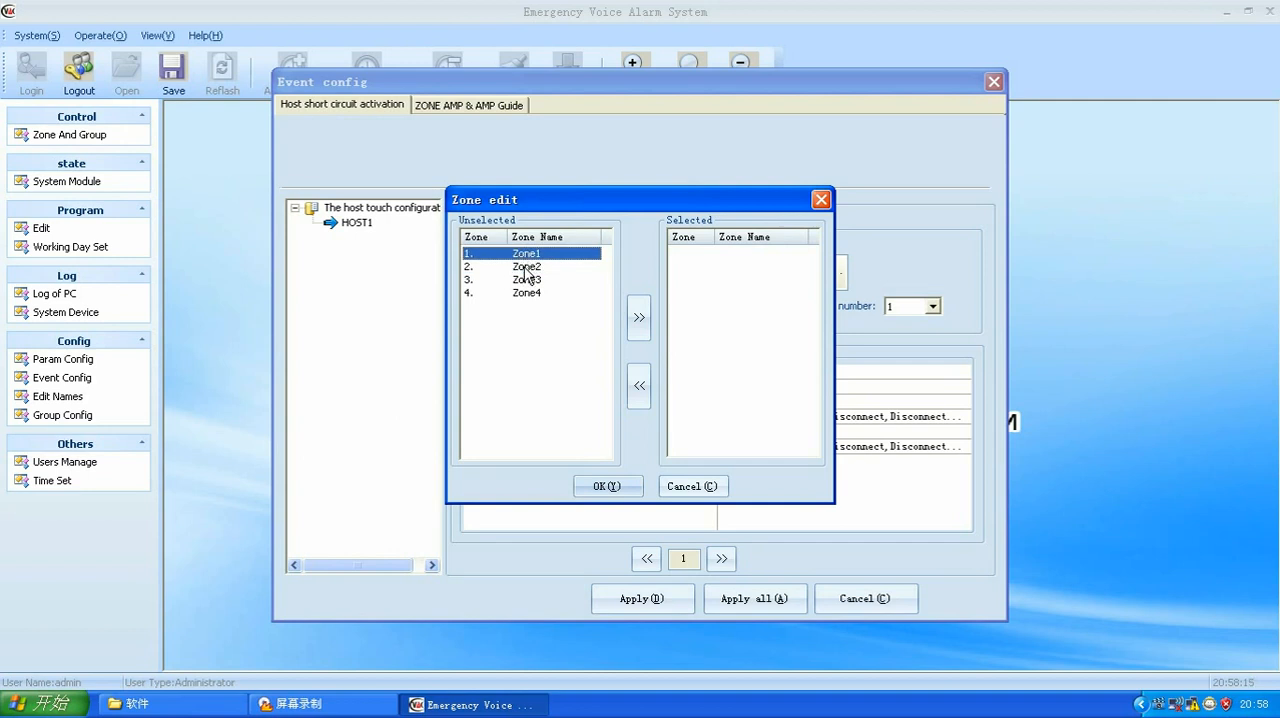
left_click(526, 268, "shift")
left_click(638, 318)
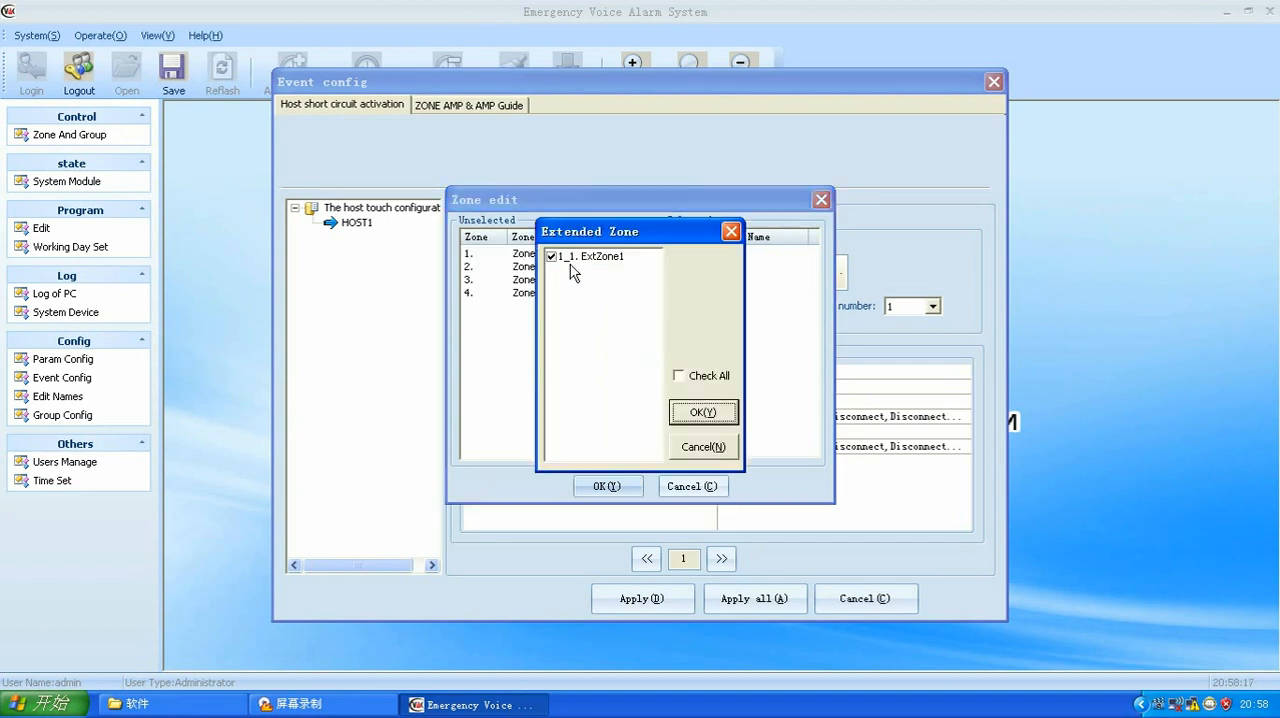
left_click(705, 413)
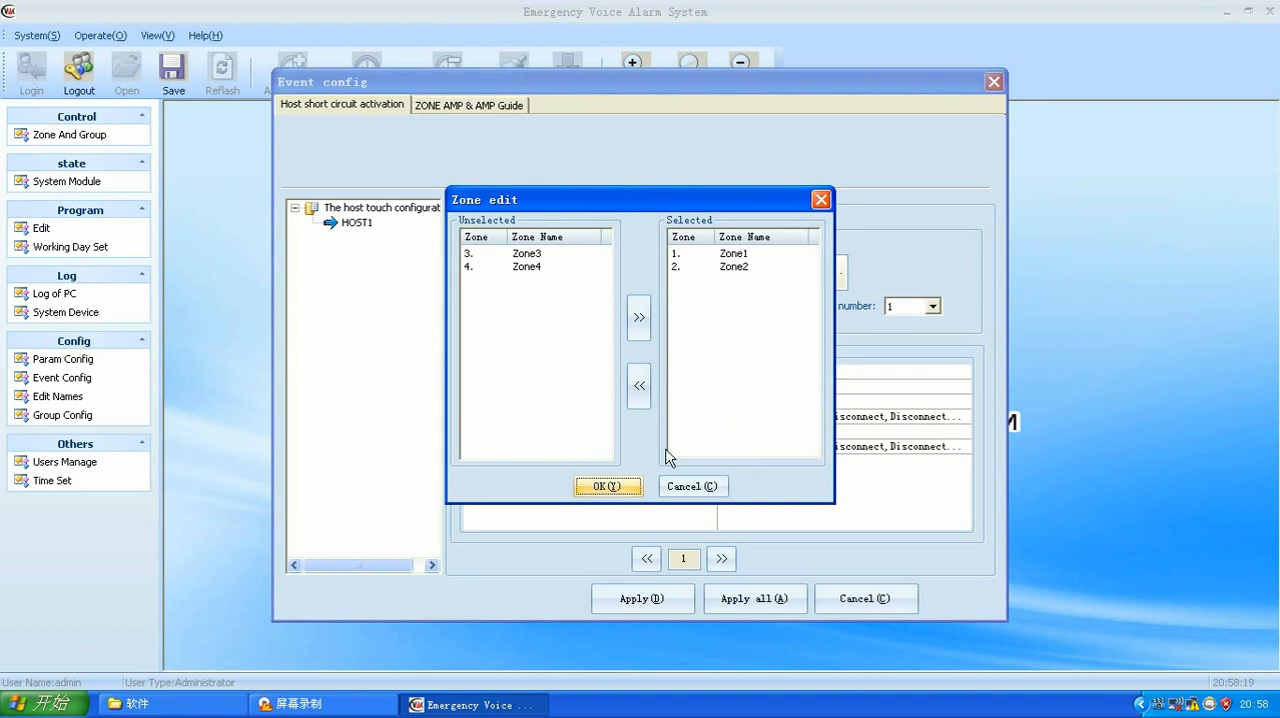
left_click(605, 487)
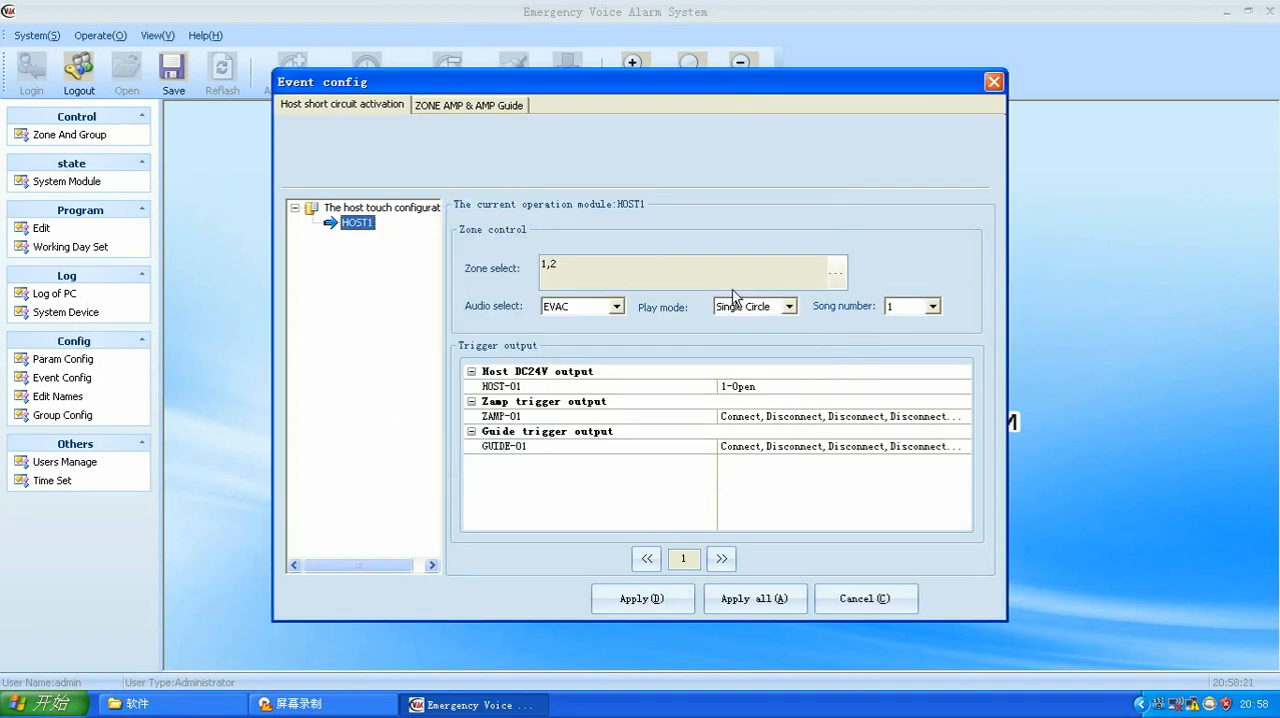
Step: Remove Zone2 from the selected zones of HOST1's activation 1, keeping only Zone1
left_click(838, 268)
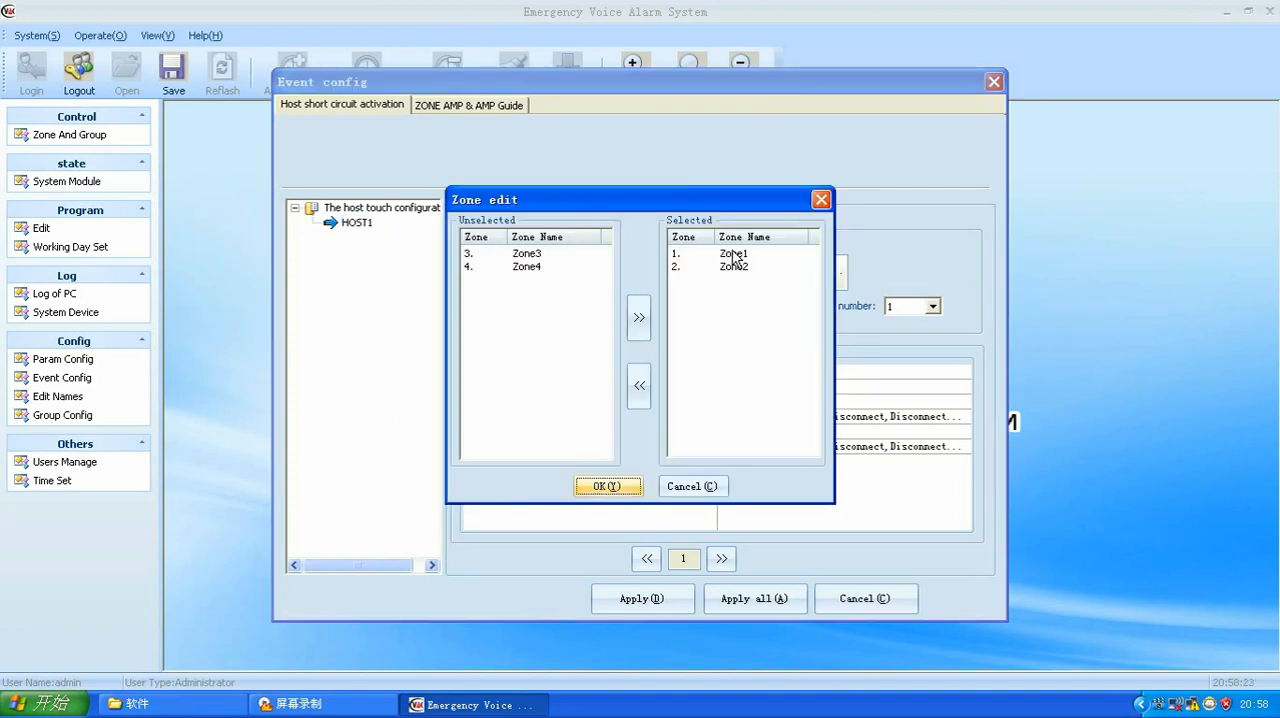
left_click(730, 267)
left_click(639, 386)
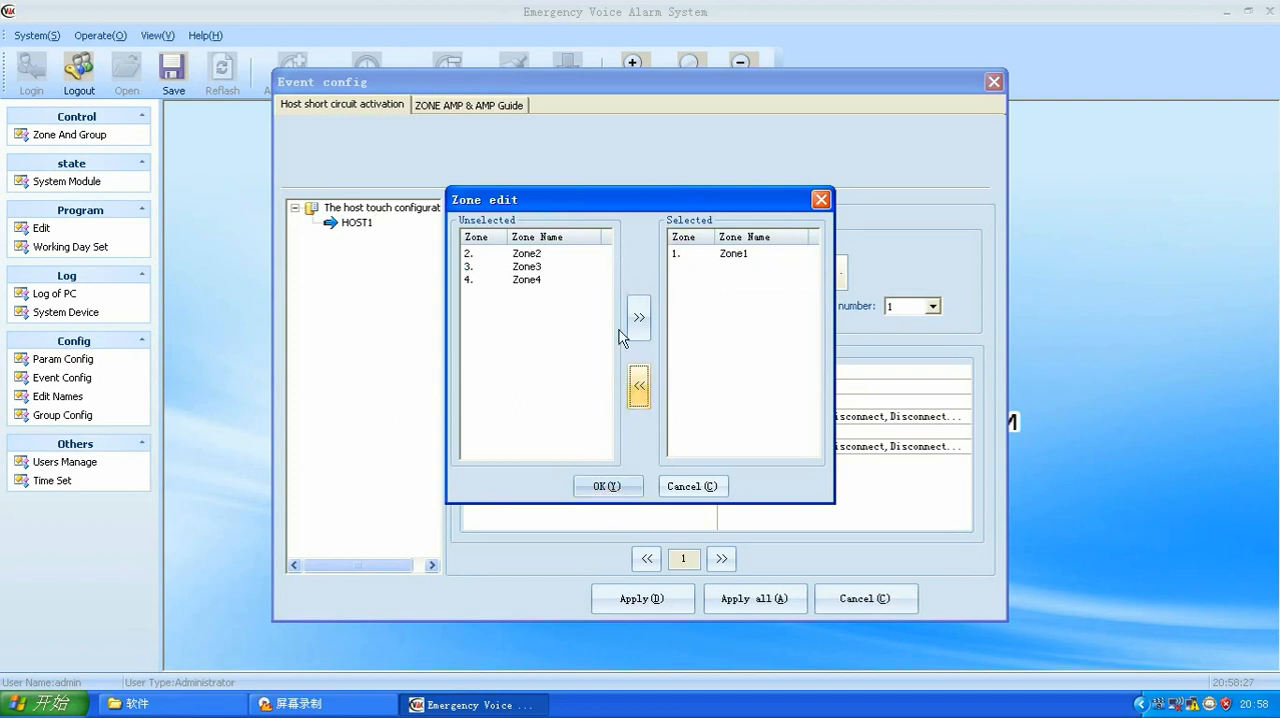
left_click(600, 485)
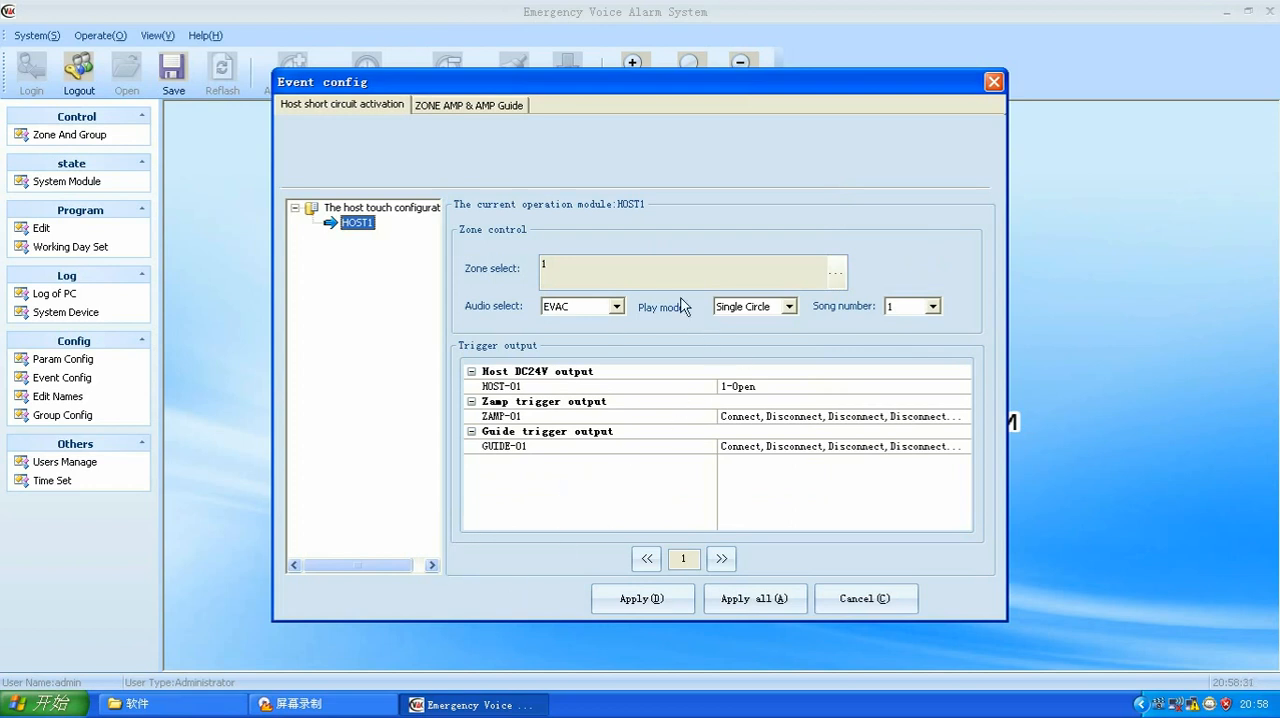
Step: Go to HOST1's activation 2 and remove Zone1, Zone3 and Zone4 from its selected zones, keeping only Zone2
left_click(721, 558)
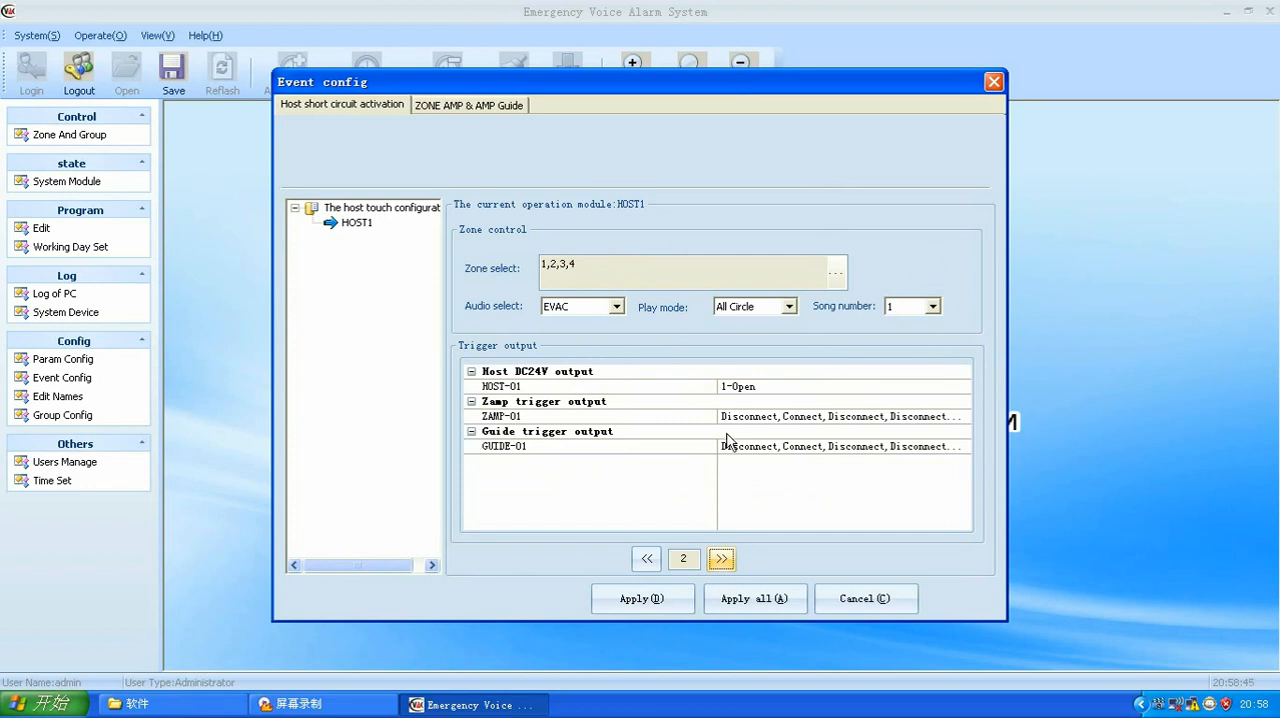
left_click(838, 274)
left_click(684, 256)
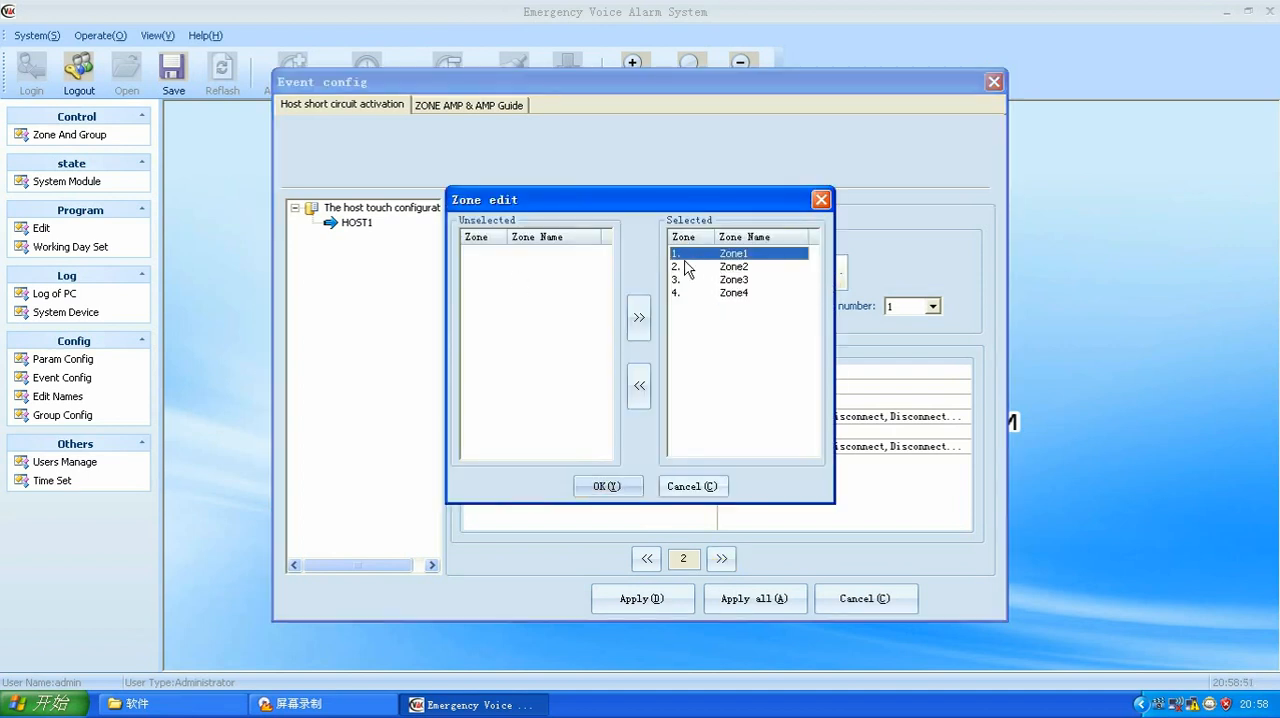
left_click(630, 396)
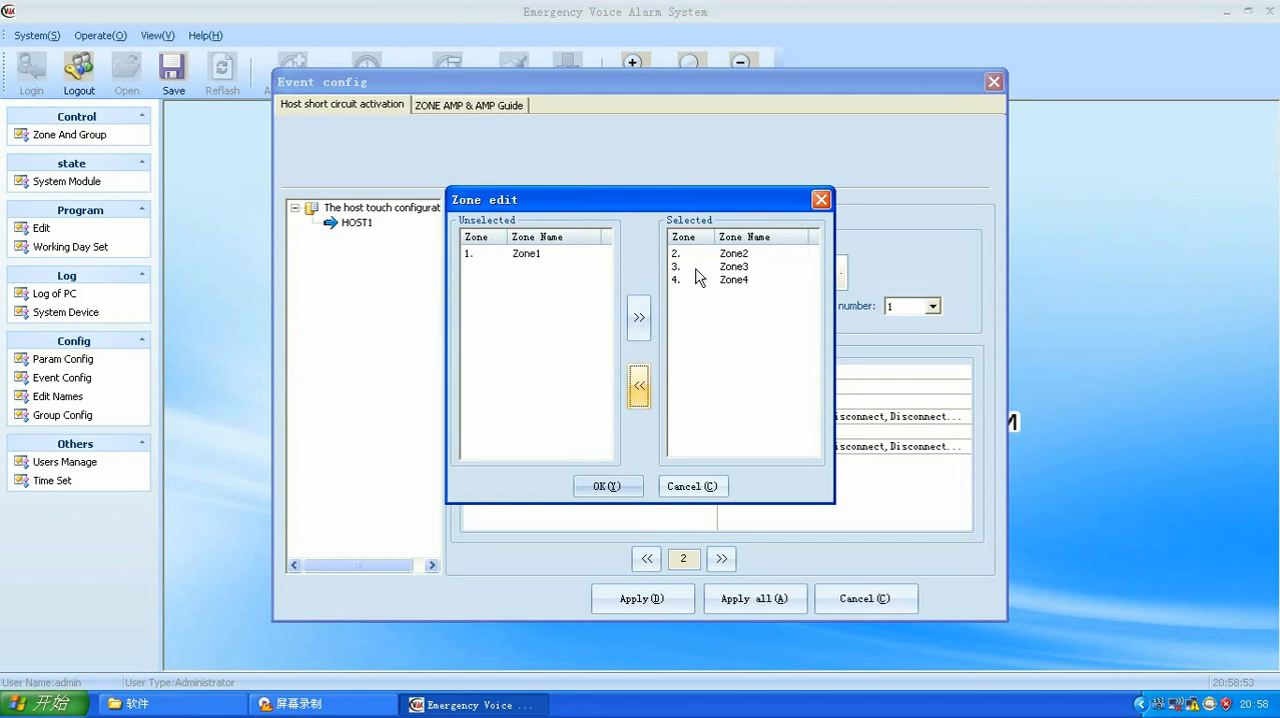
left_click(695, 267)
left_click(639, 386)
left_click(706, 267)
left_click(641, 384)
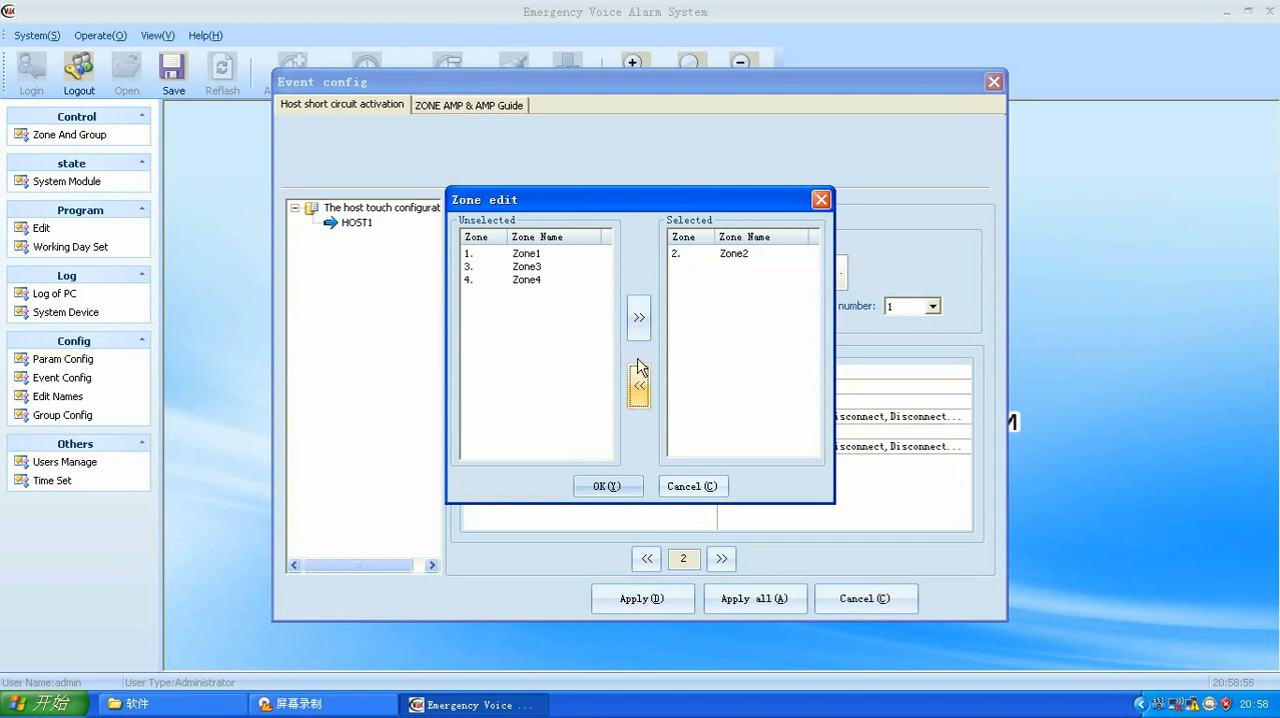
left_click(608, 487)
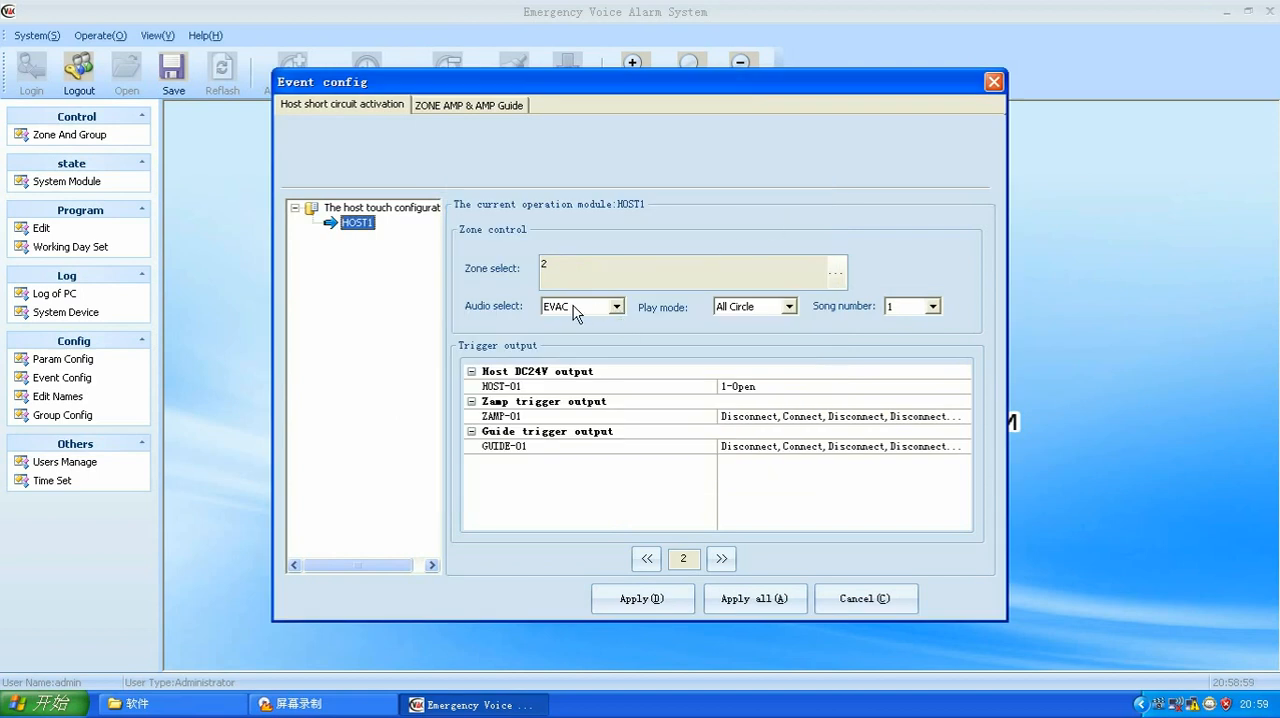
Step: Set the play mode of HOST1's activation 2 to Single Circle, and apply and download the host event configuration
left_click(790, 306)
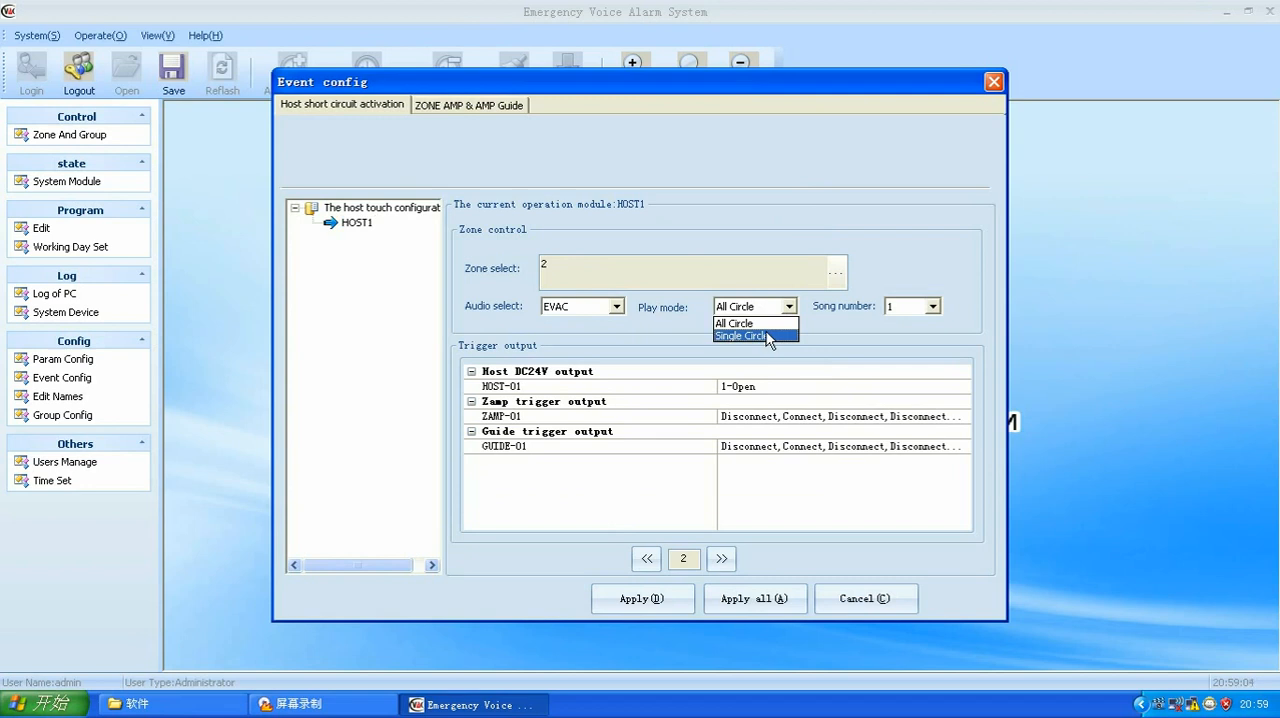
left_click(750, 331)
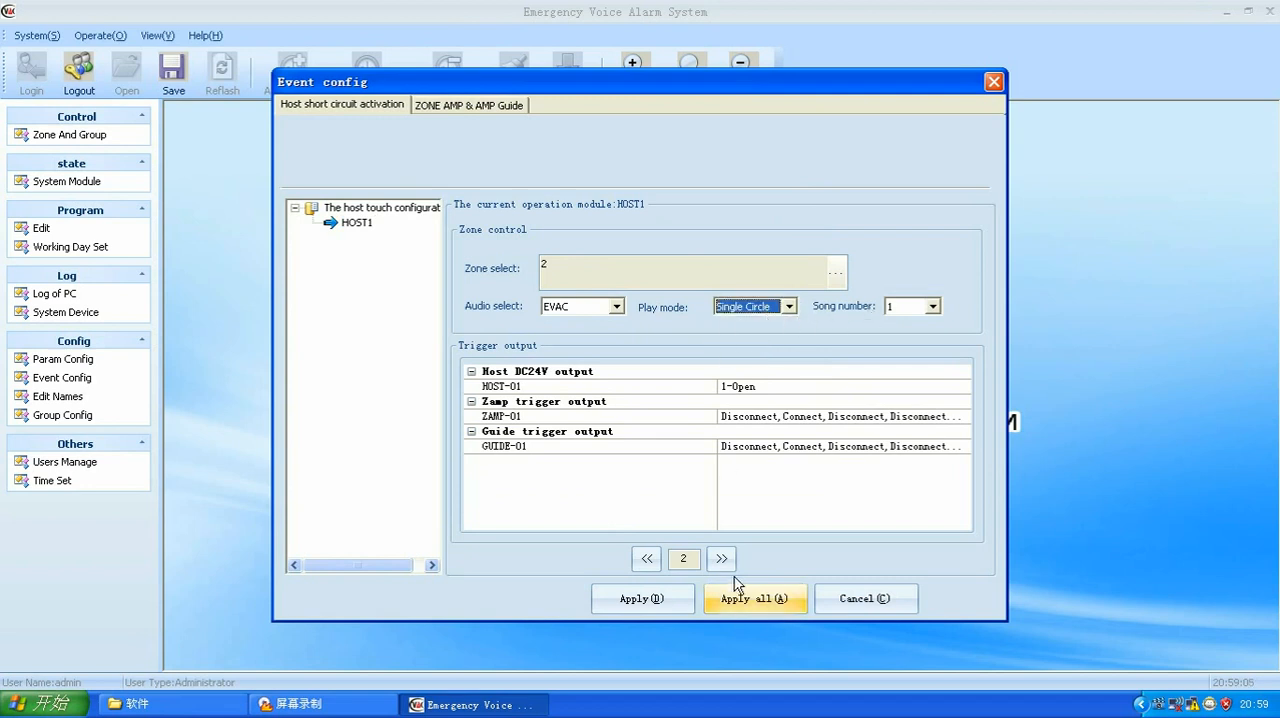
left_click(628, 600)
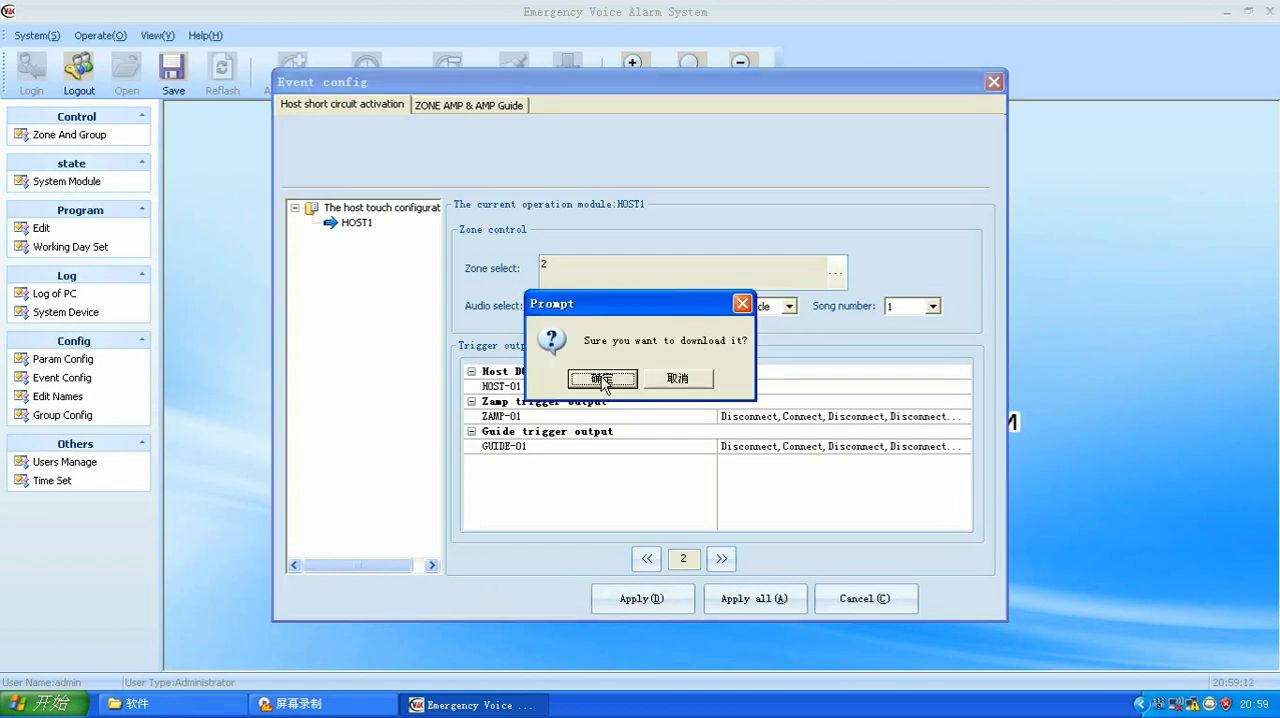
left_click(602, 379)
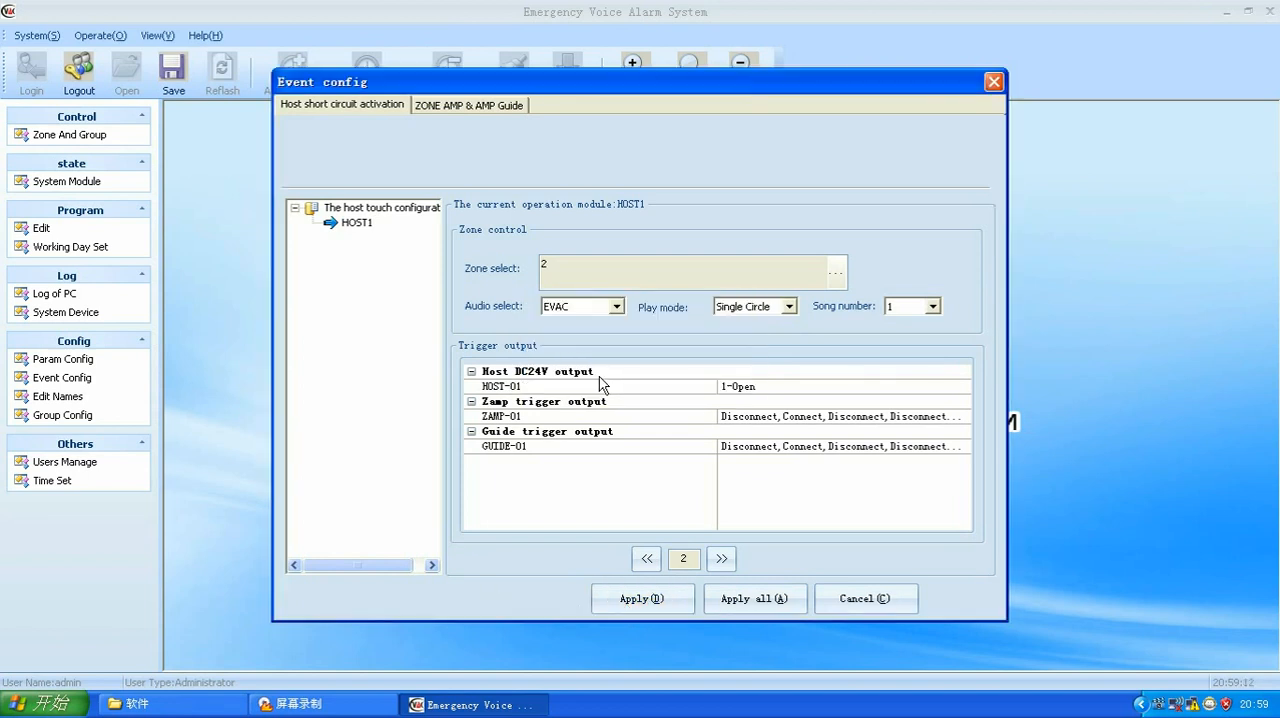
Step: In the zone amp and guide events, limit ZONES AMP1's trigger 1 to Zone1 and set its play mode to Single Circle
left_click(465, 110)
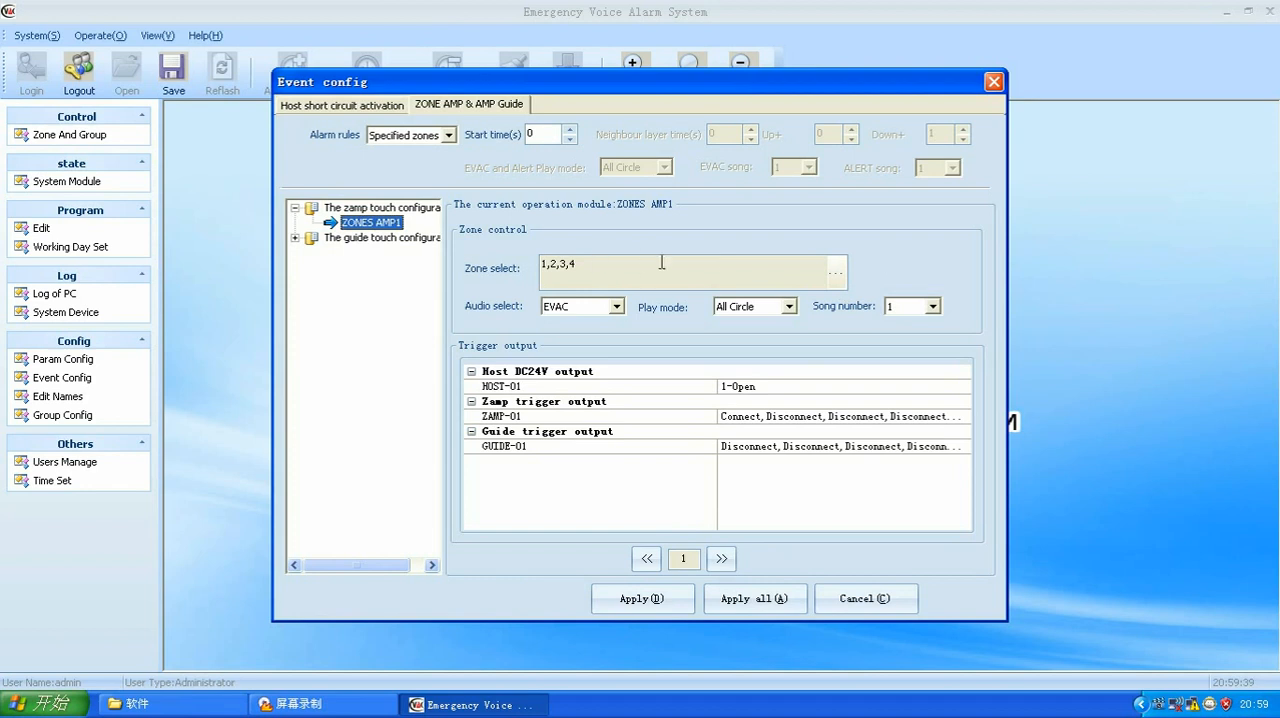
left_click(838, 276)
left_click(706, 268)
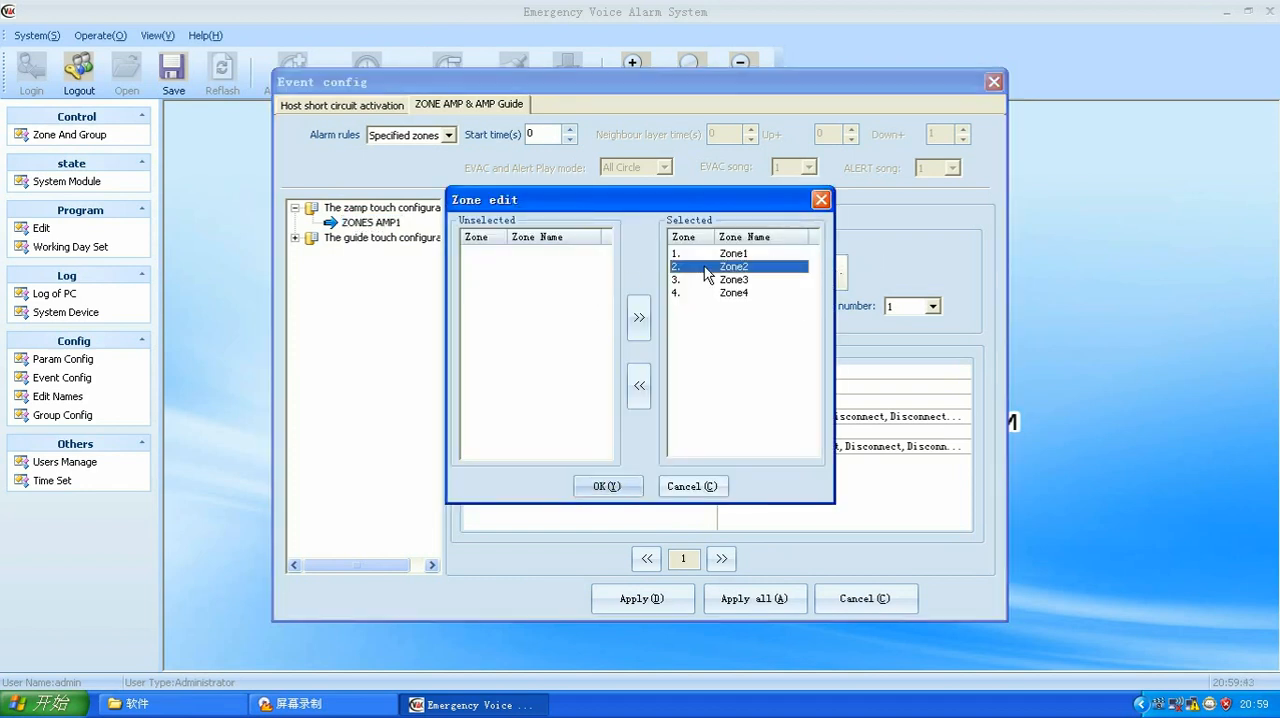
left_click(637, 378)
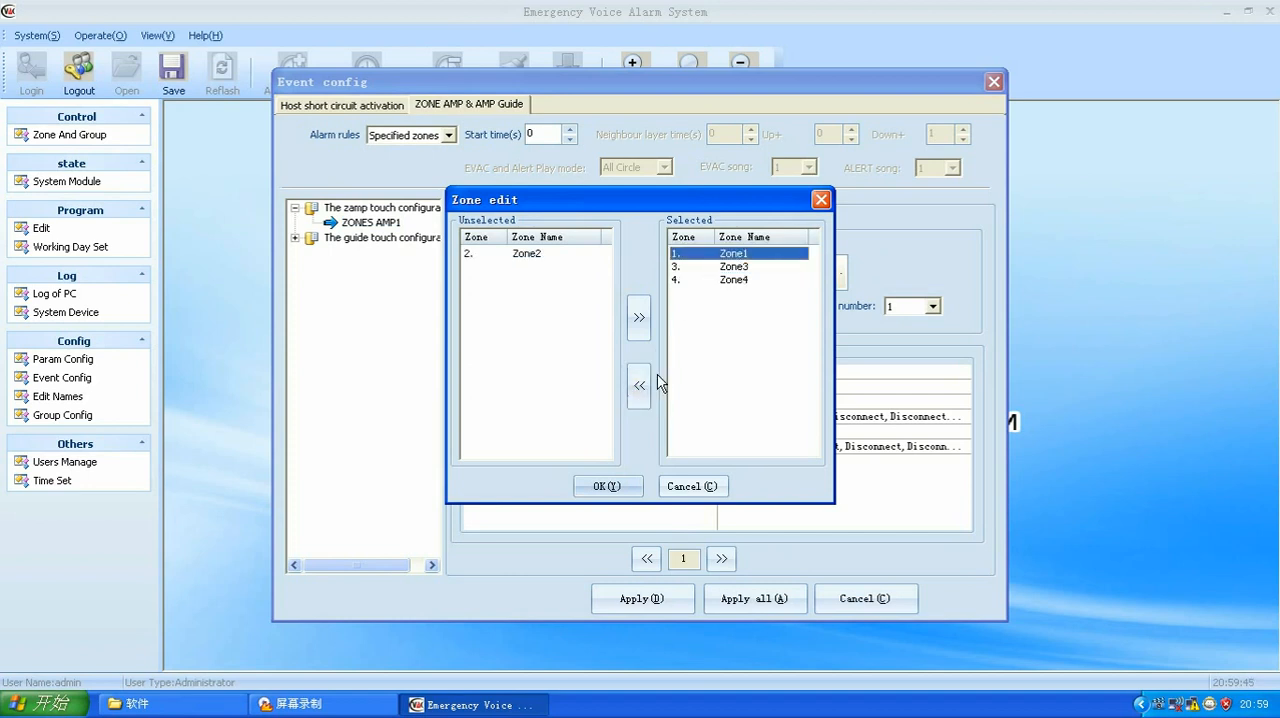
left_click(700, 268)
left_click(638, 386)
left_click(692, 268)
left_click(640, 384)
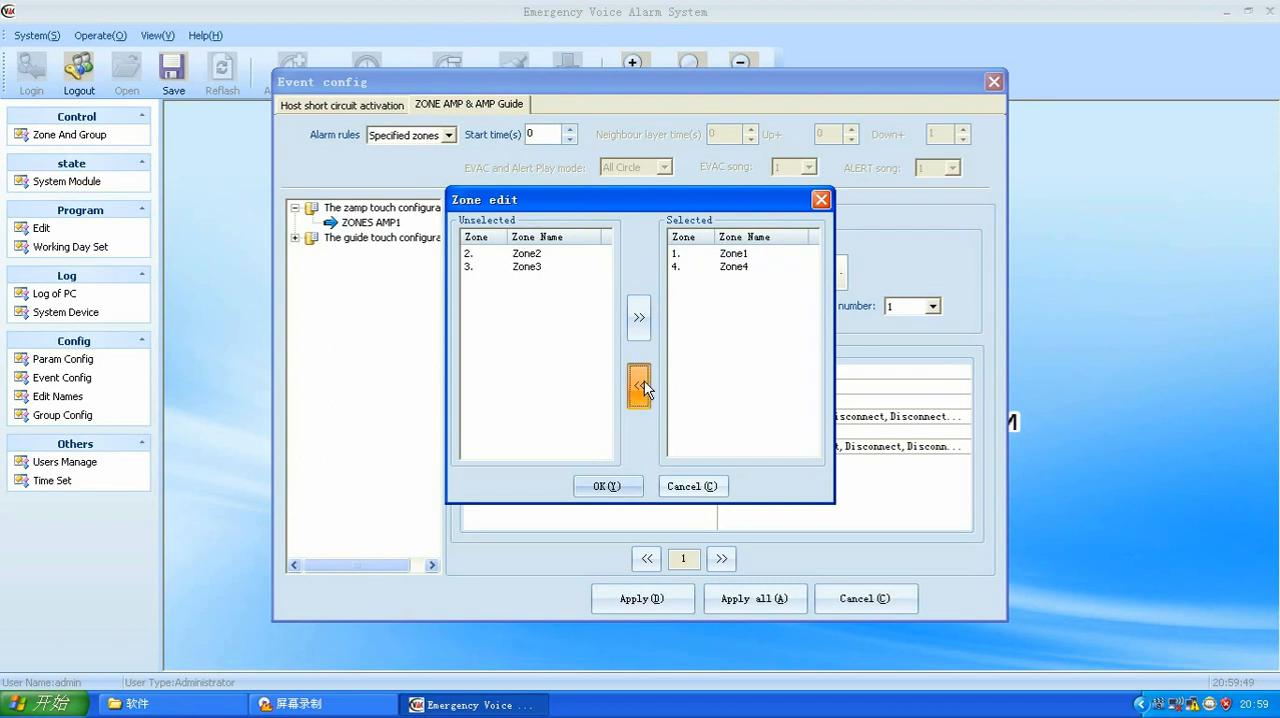
left_click(607, 489)
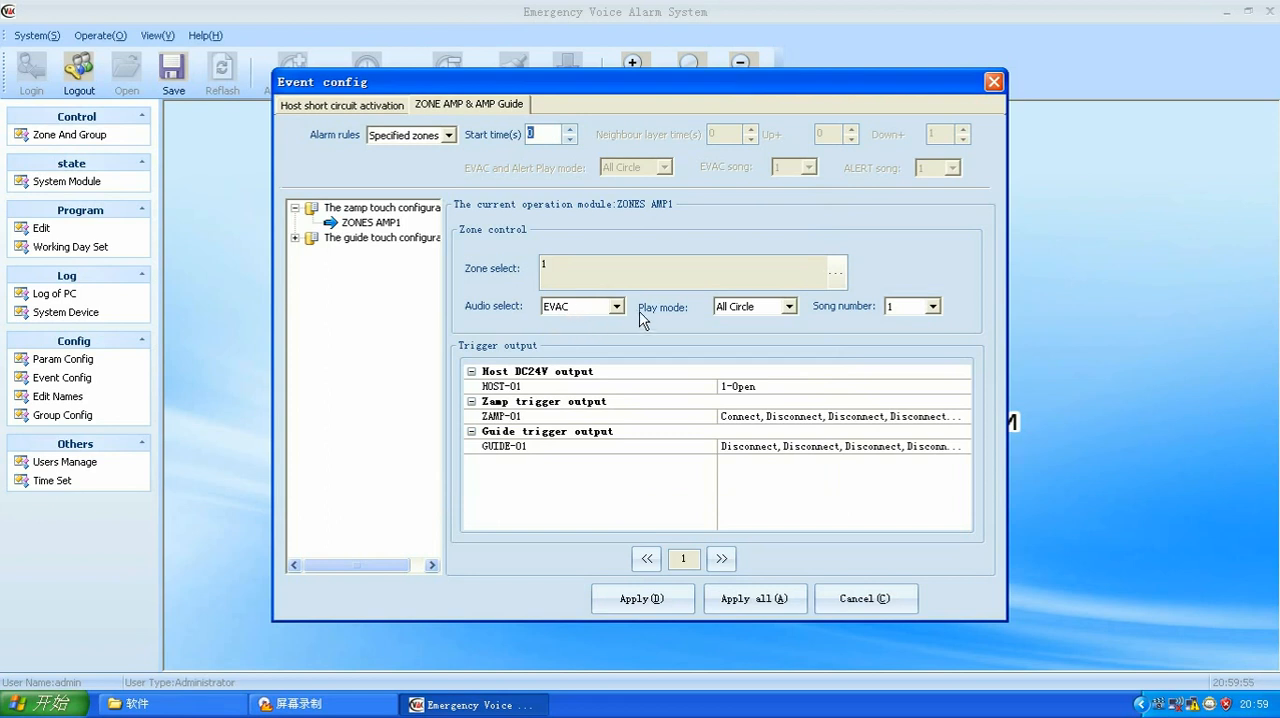
left_click(789, 306)
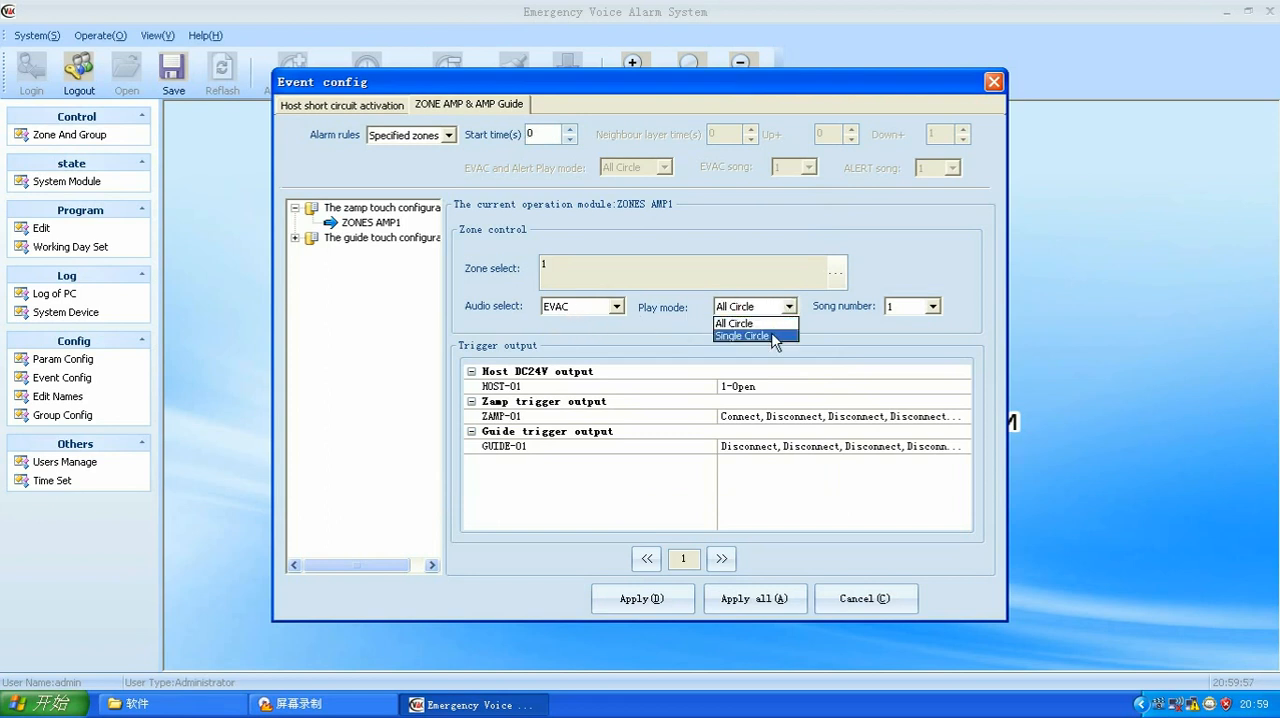
left_click(776, 338)
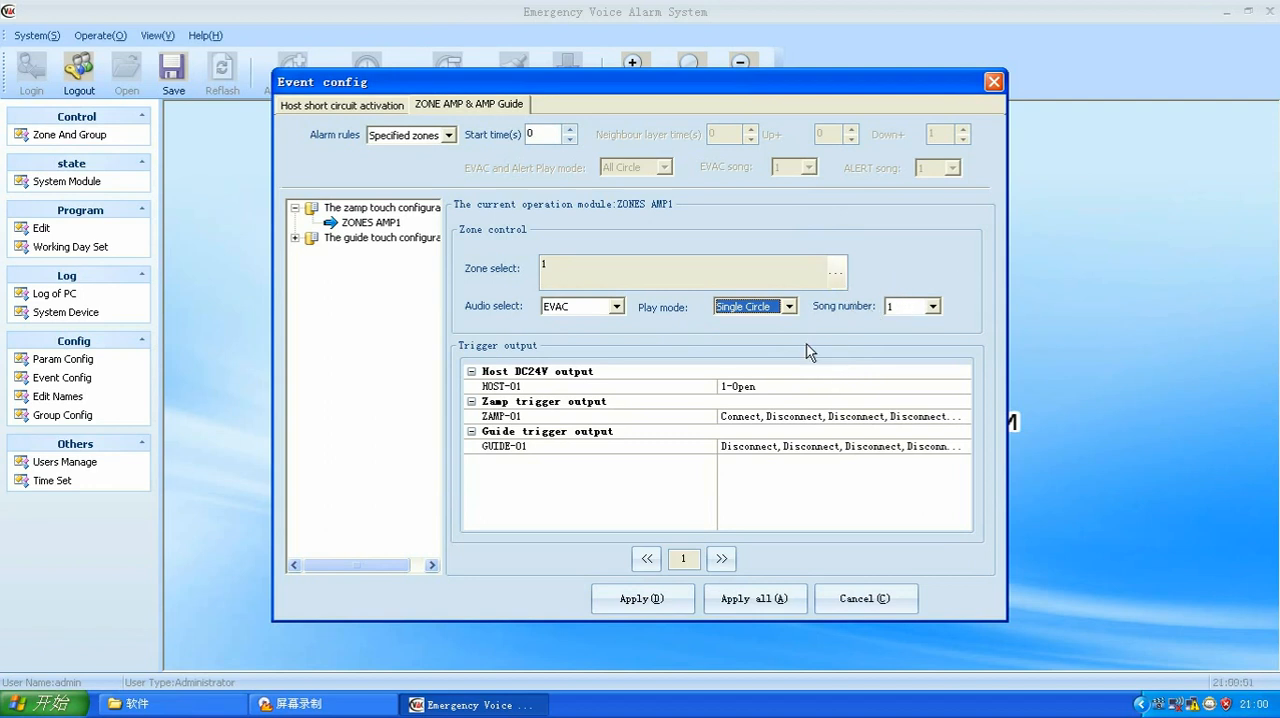
Step: Go to trigger 2 of AMP GUIDE1 in the guide touch configuration and assign Zone2 to it
left_click(357, 240)
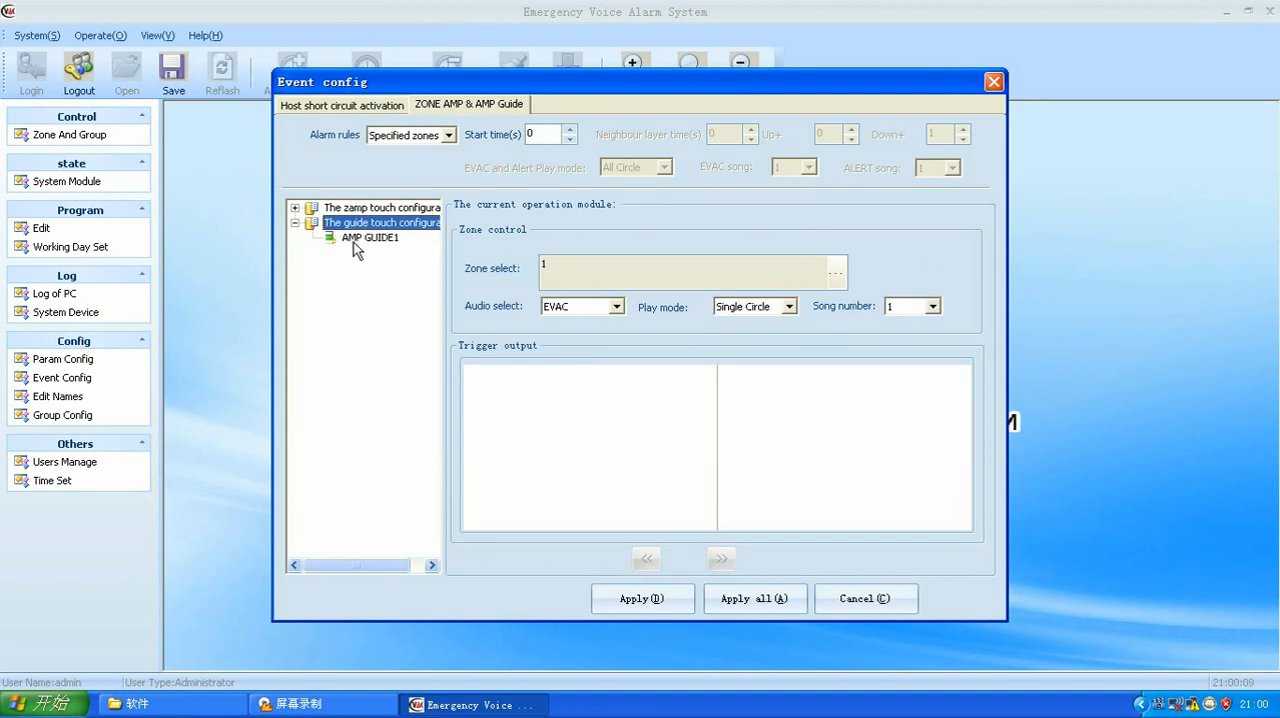
left_click(356, 240)
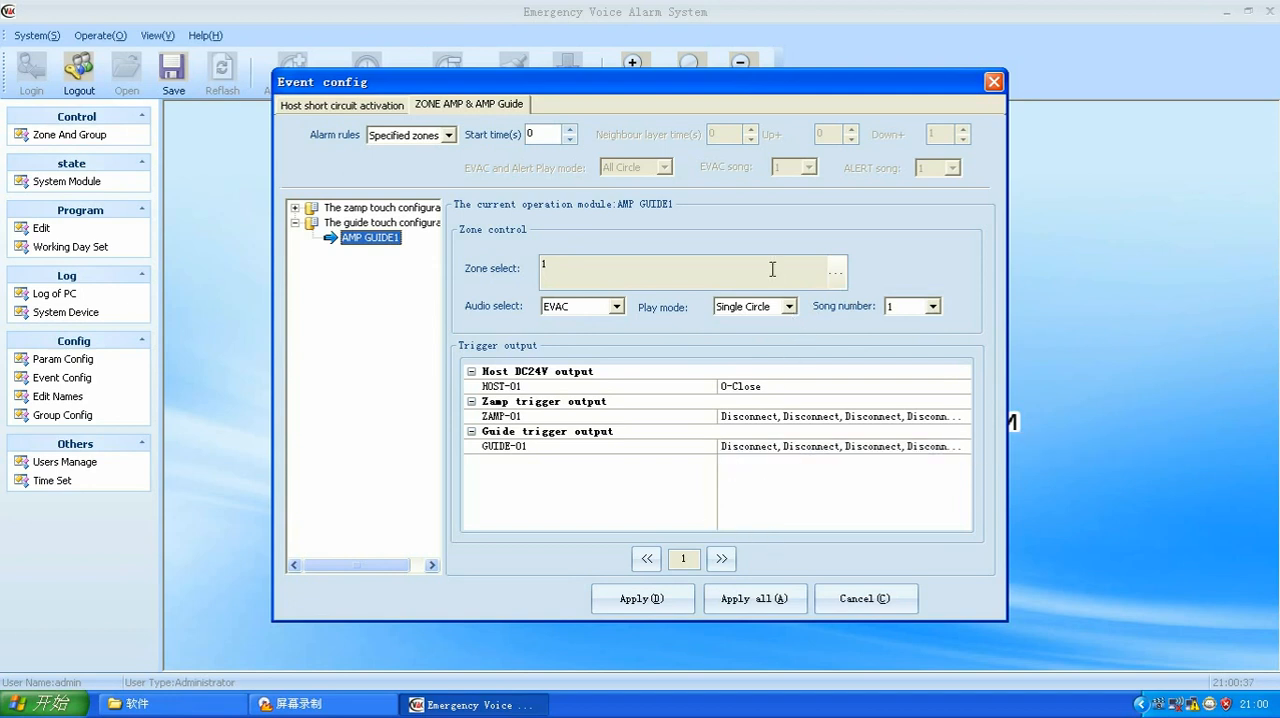
left_click(721, 559)
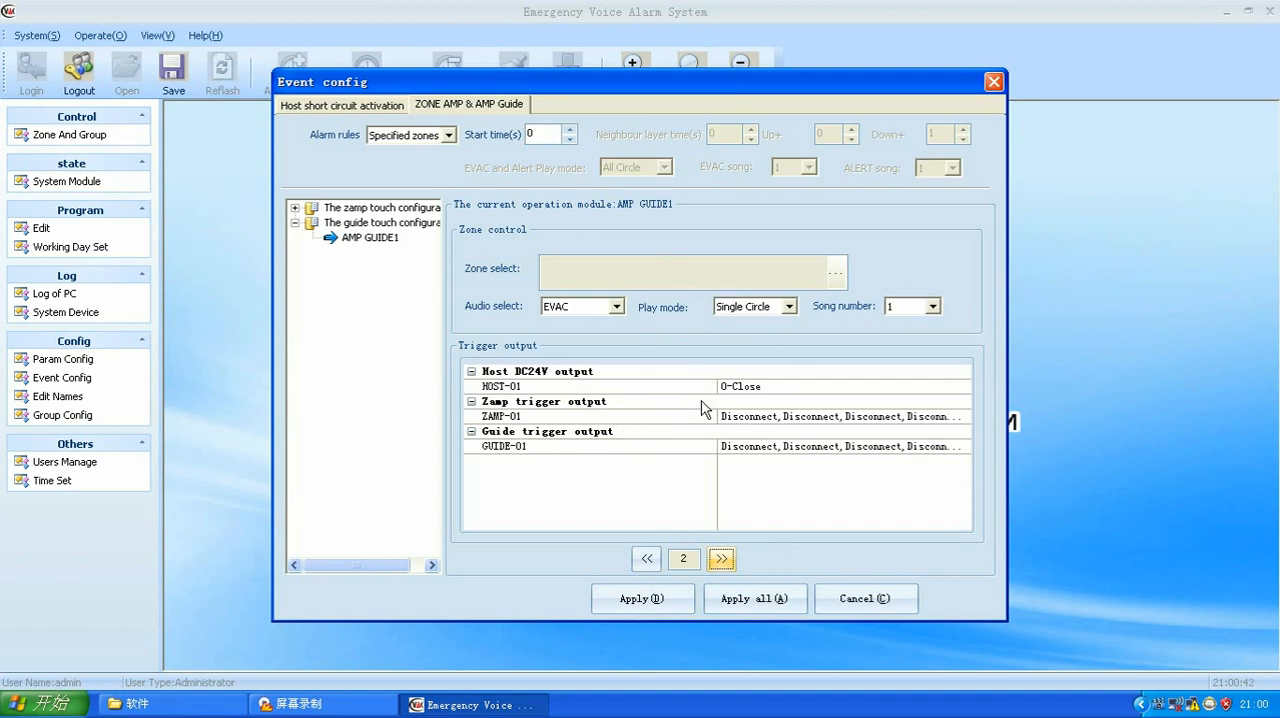
left_click(836, 281)
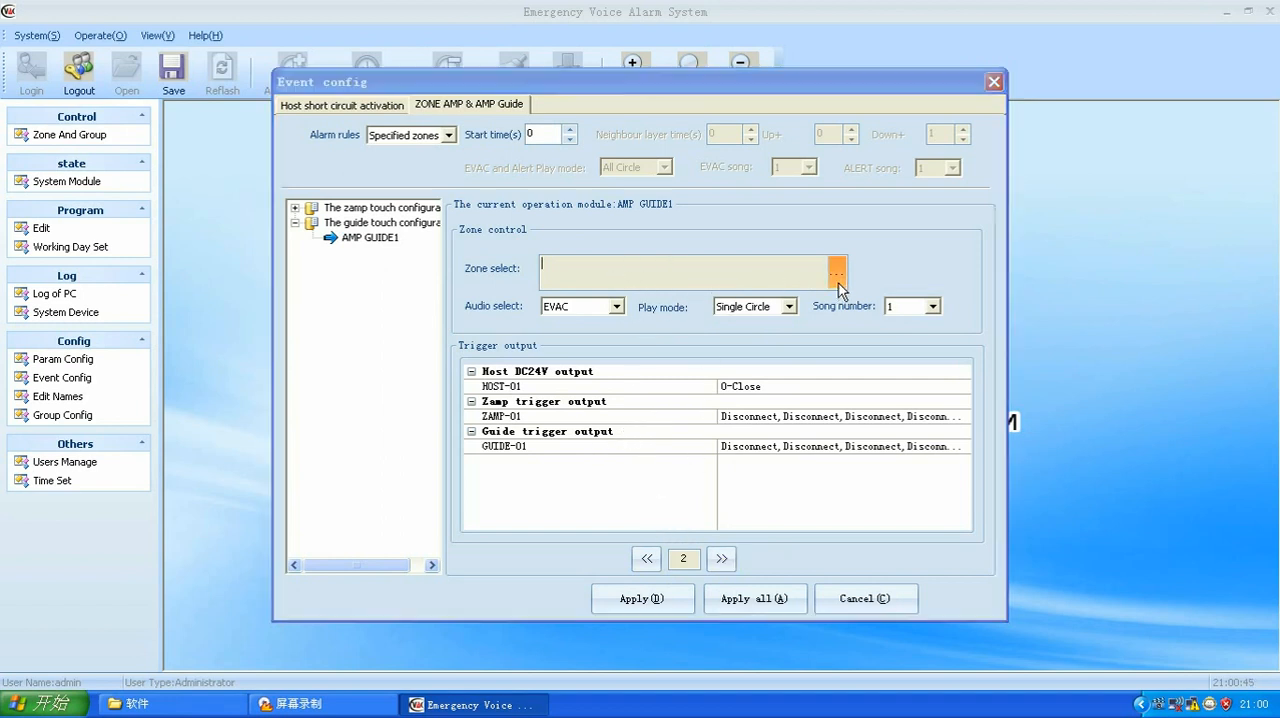
left_click(527, 266)
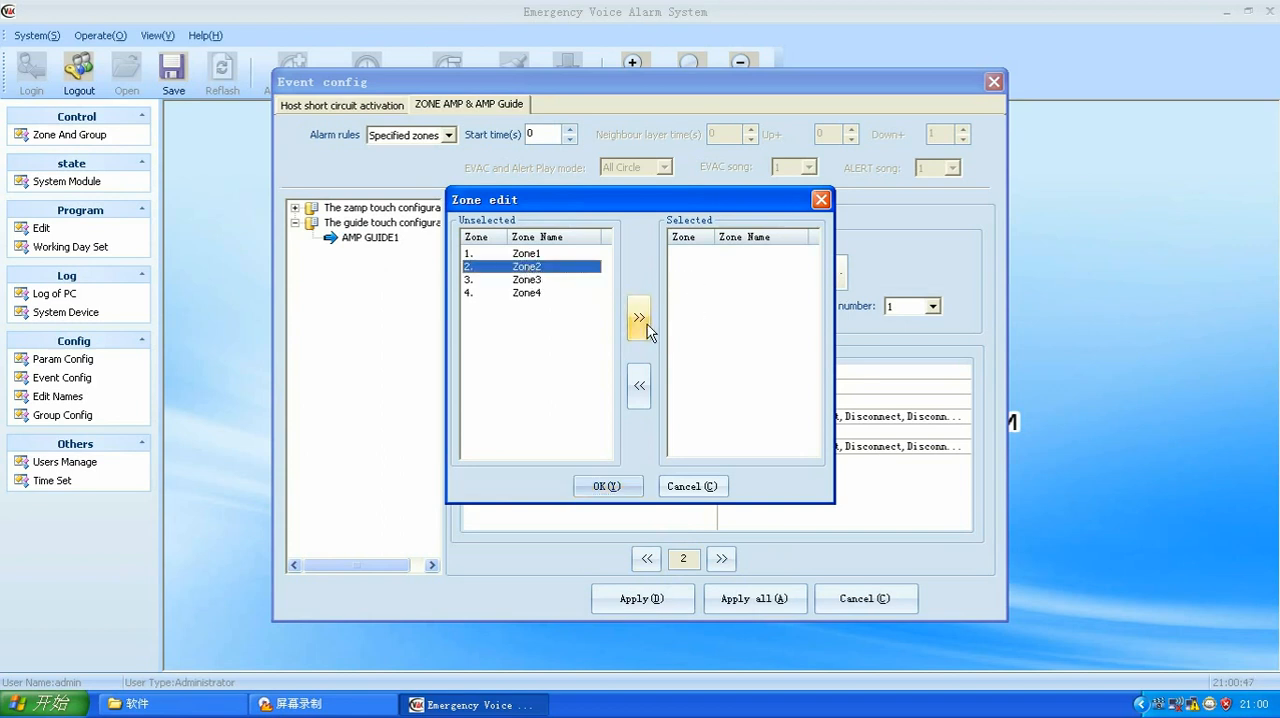
left_click(639, 317)
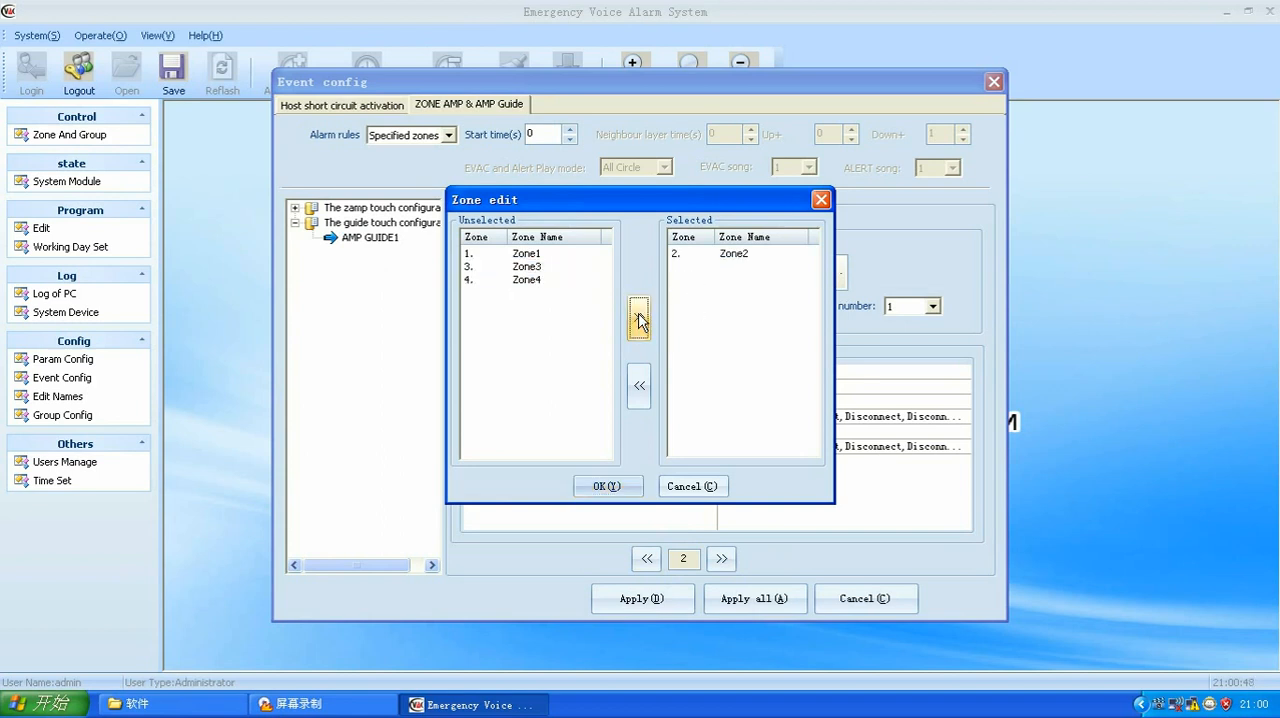
left_click(606, 486)
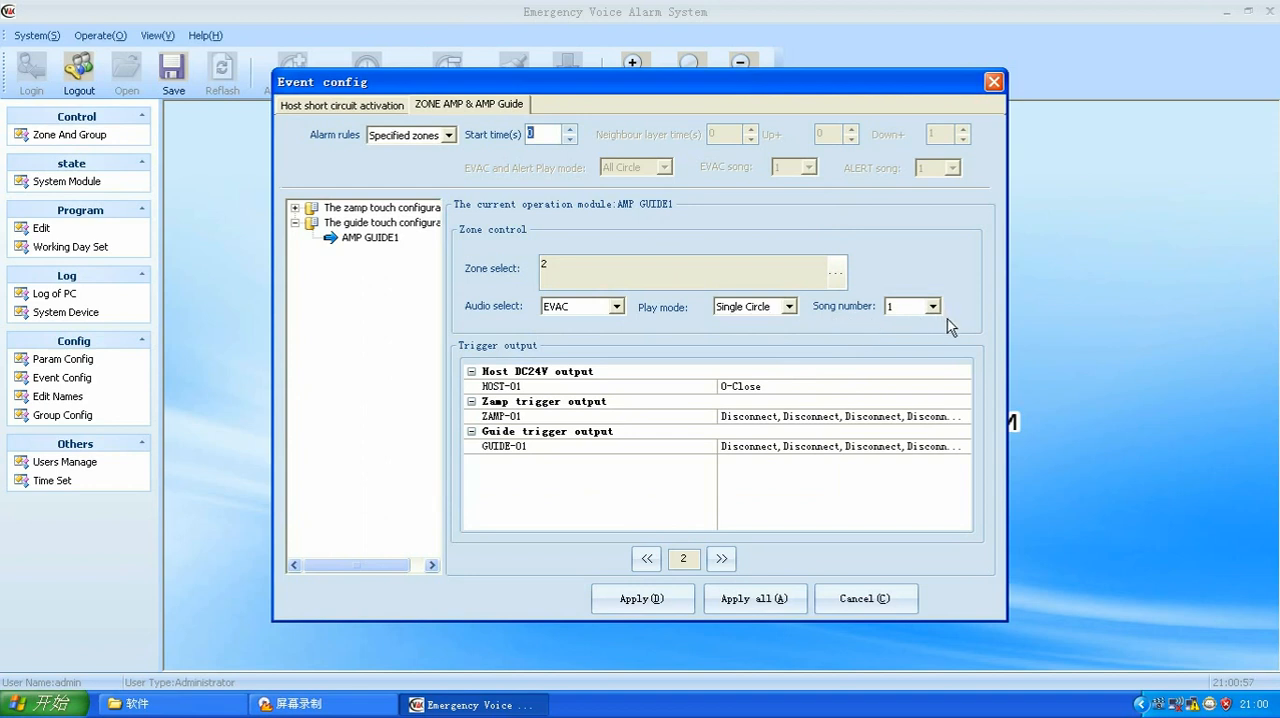
Step: Apply and download the AMP GUIDE1 event configuration, and close the event configuration
left_click(663, 604)
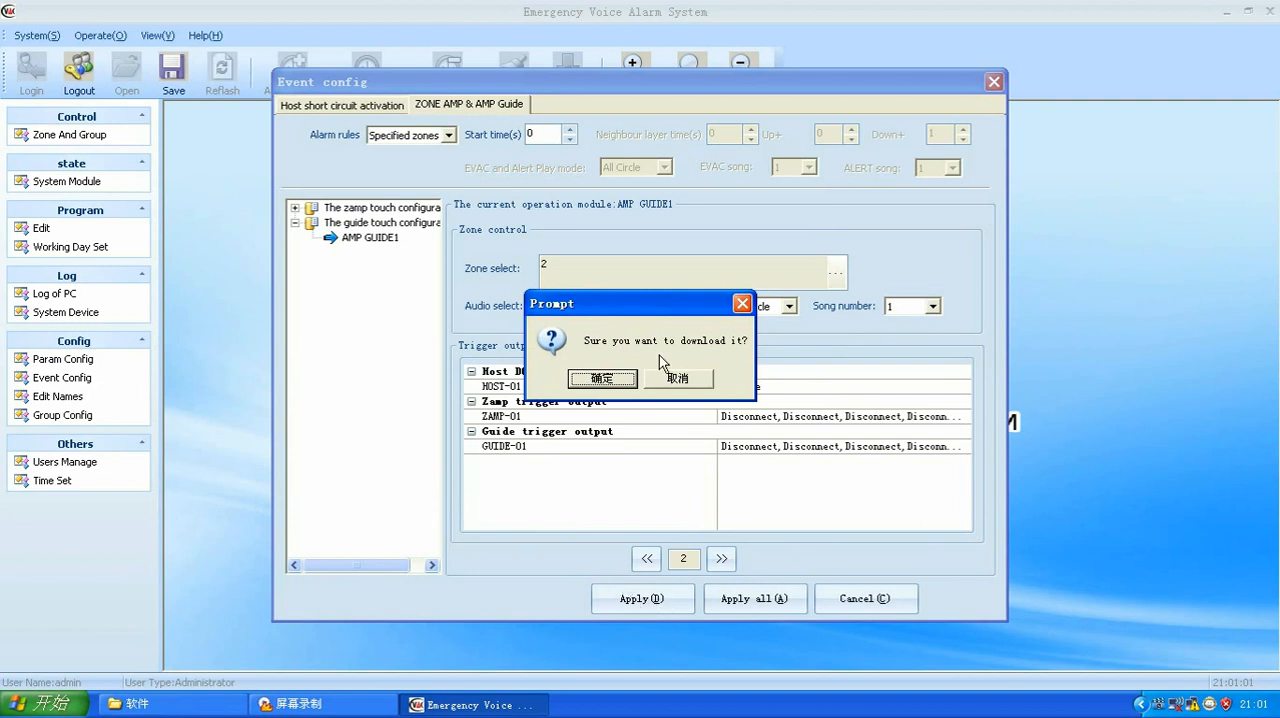
left_click(601, 379)
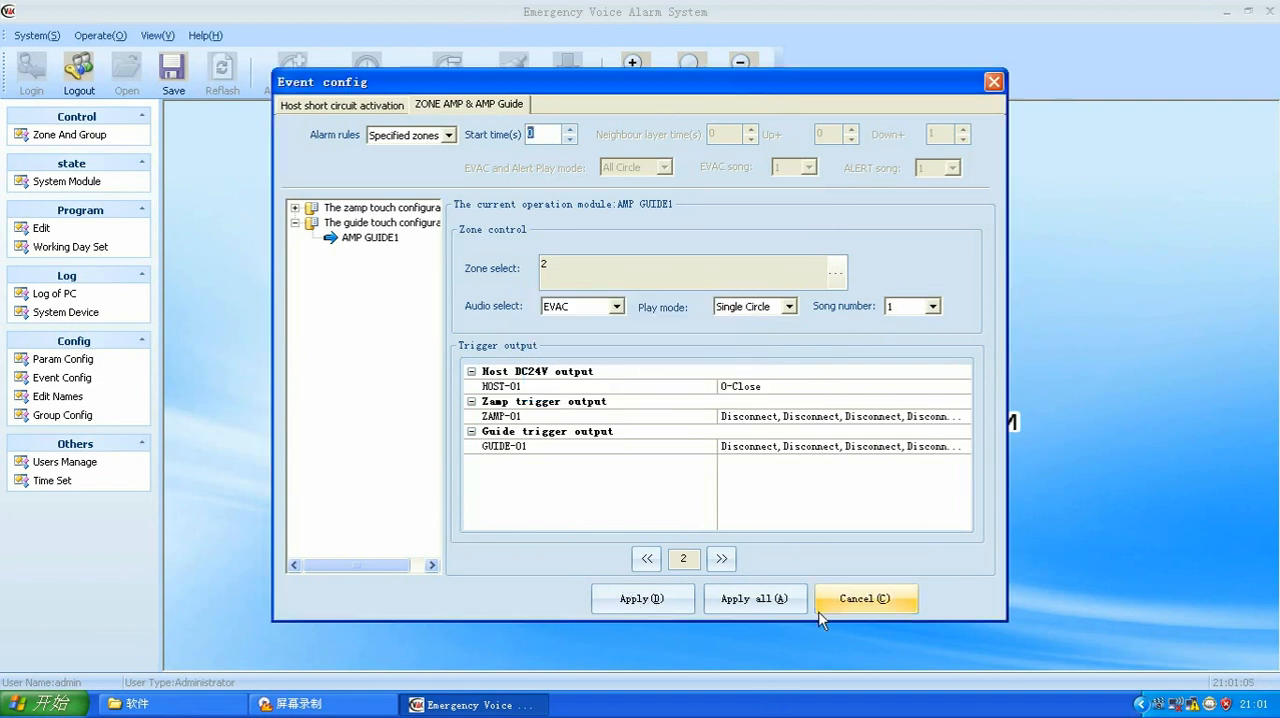
left_click(994, 82)
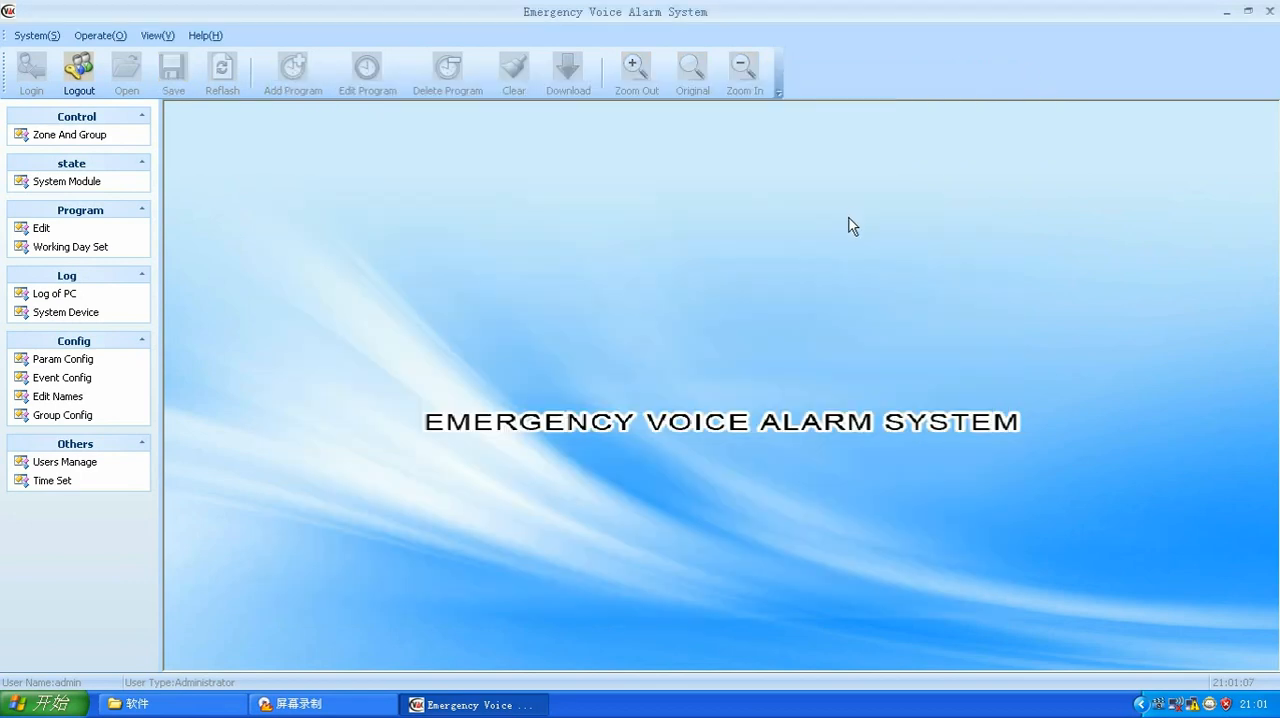